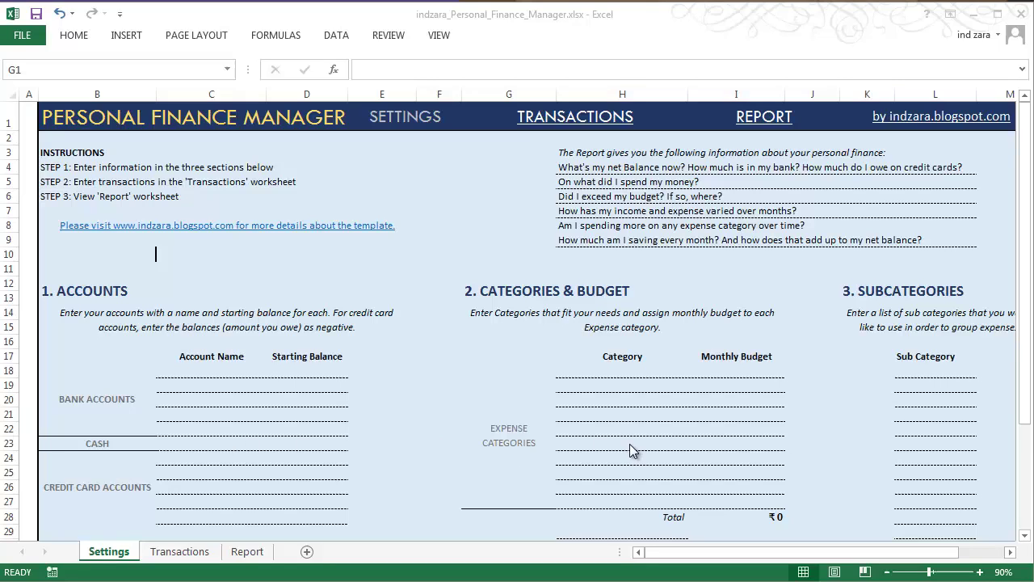
- Go from the Settings sheet to the Transactions worksheet using the TRANSACTIONS hyperlink
{"action": "left_click", "coordinate": [598, 120]}
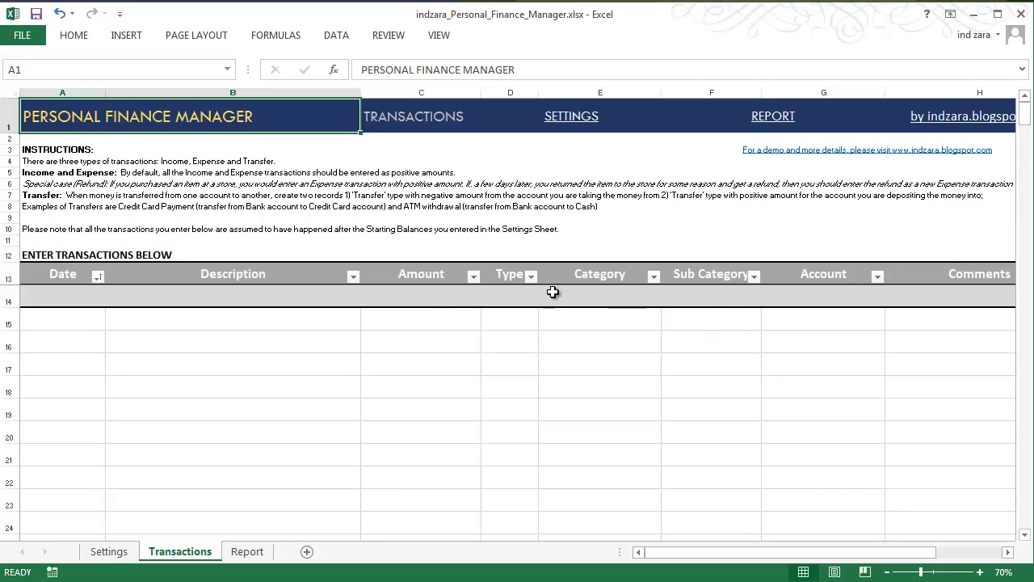
- Select the first empty table row 14 and inspect the Type cell's dropdown choices
{"action": "left_click_drag", "start_coordinate": [983, 295], "coordinate": [83, 293]}
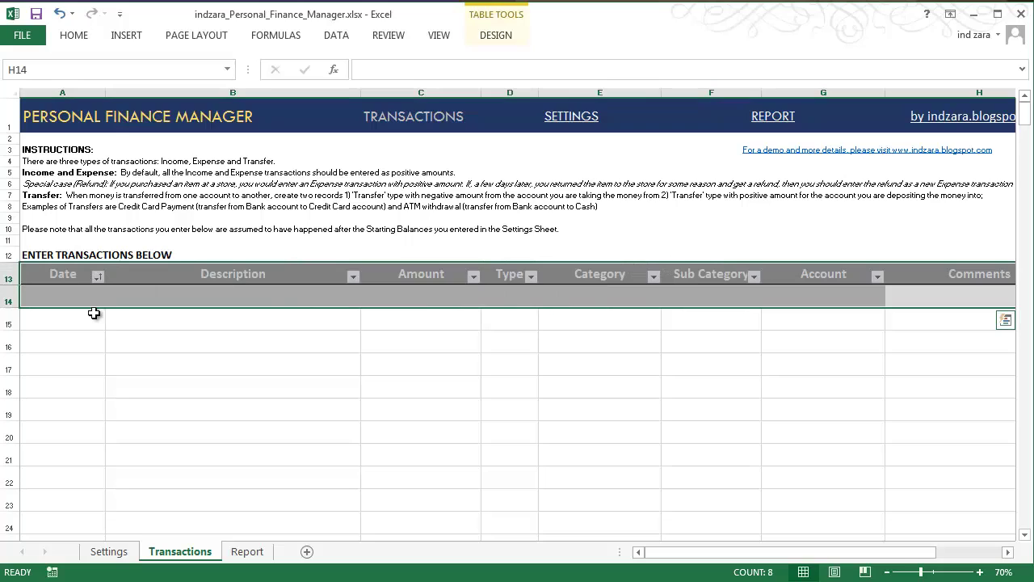
{"action": "left_click", "coordinate": [150, 297]}
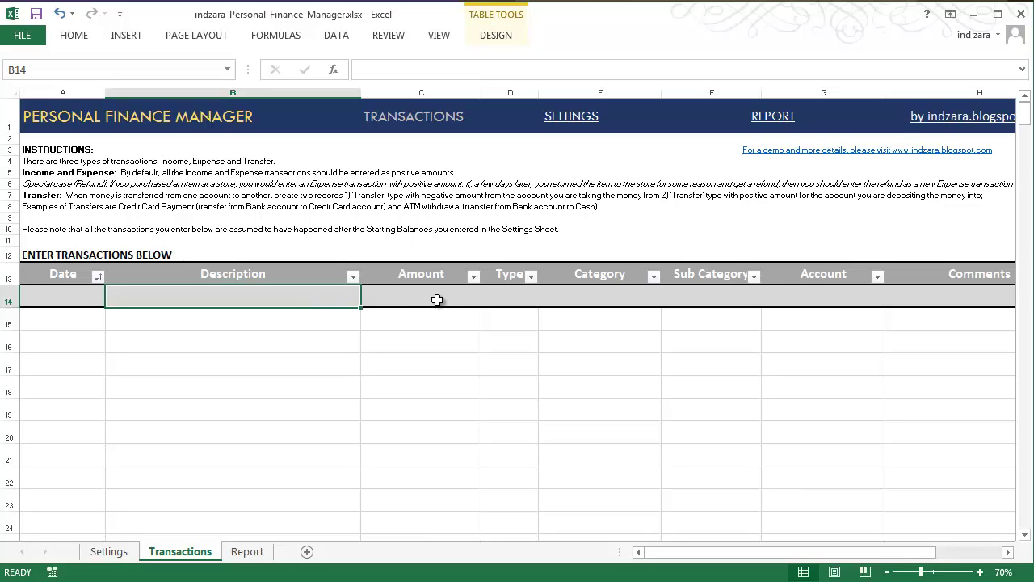
{"action": "left_click", "coordinate": [504, 298]}
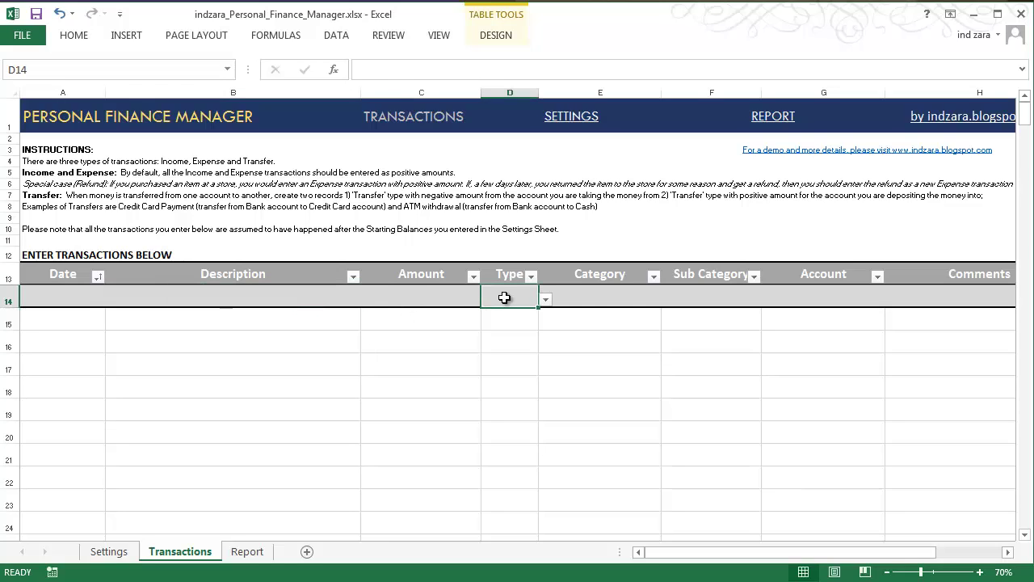
{"action": "left_click", "coordinate": [546, 299]}
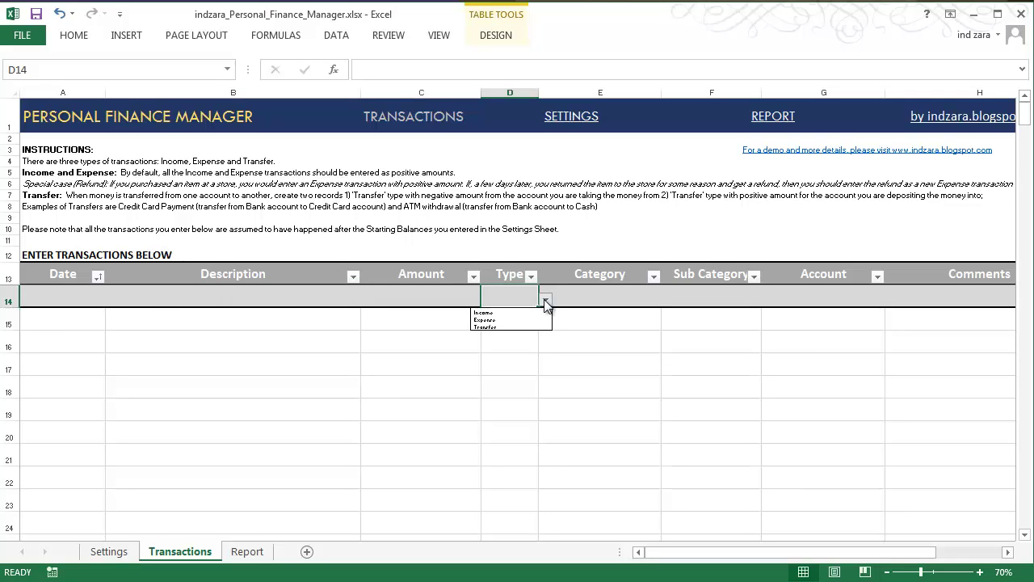
{"action": "left_click", "coordinate": [983, 575]}
- Zoom the sheet to 80% and reopen D14's Type list: Income, Expense, Transfer
{"action": "left_click", "coordinate": [979, 572]}
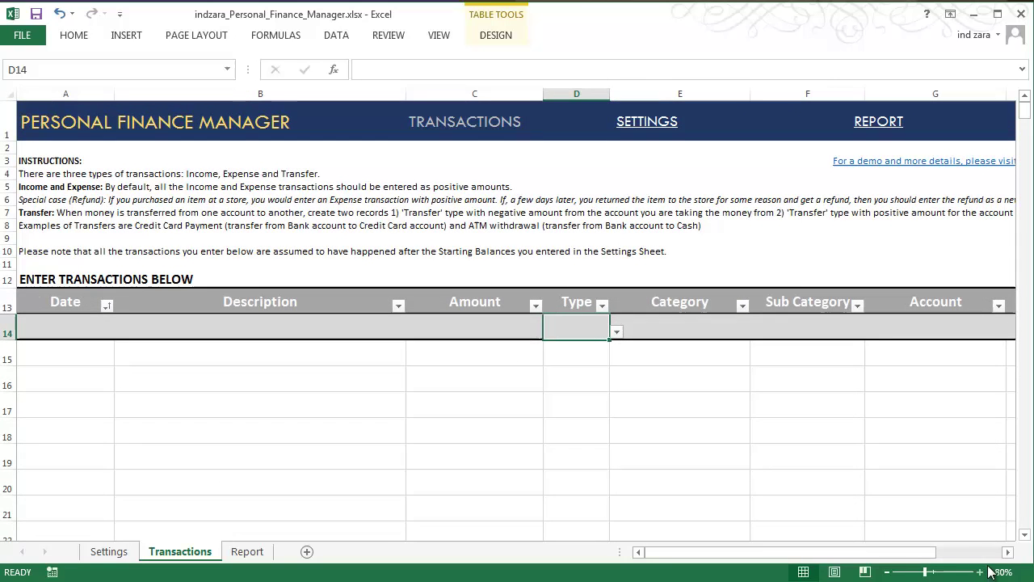
{"action": "left_click", "coordinate": [1007, 556]}
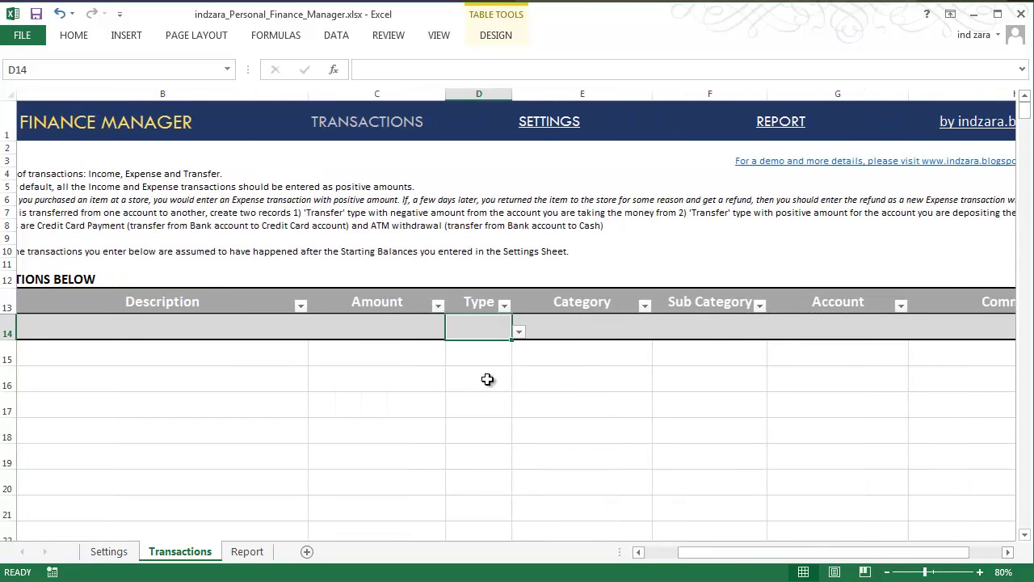
{"action": "left_click", "coordinate": [519, 332]}
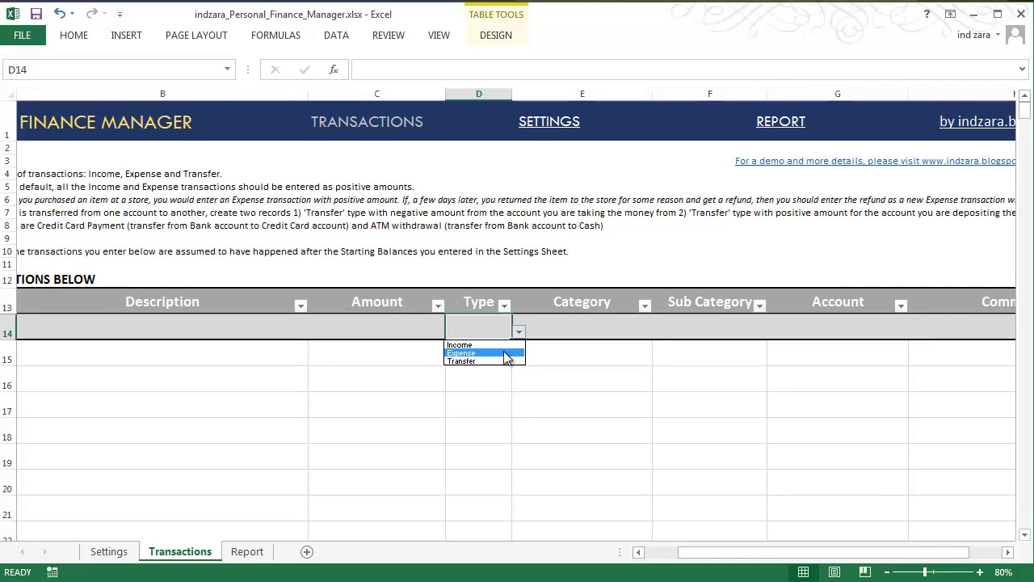
- Set the first transaction's Type to Expense and find its Category list empty
{"action": "left_click", "coordinate": [505, 354]}
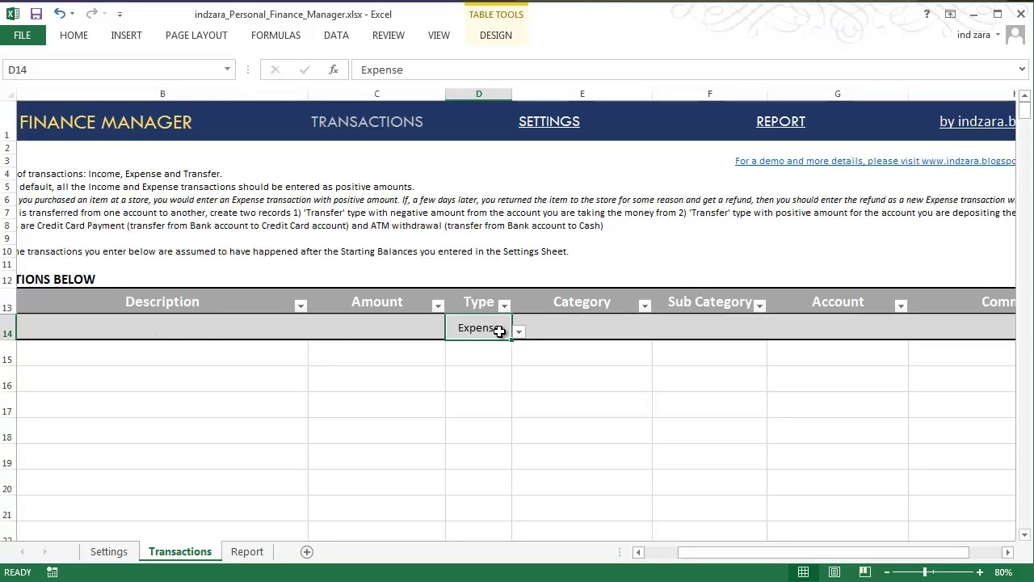
{"action": "left_click", "coordinate": [604, 329]}
{"action": "left_click", "coordinate": [660, 332]}
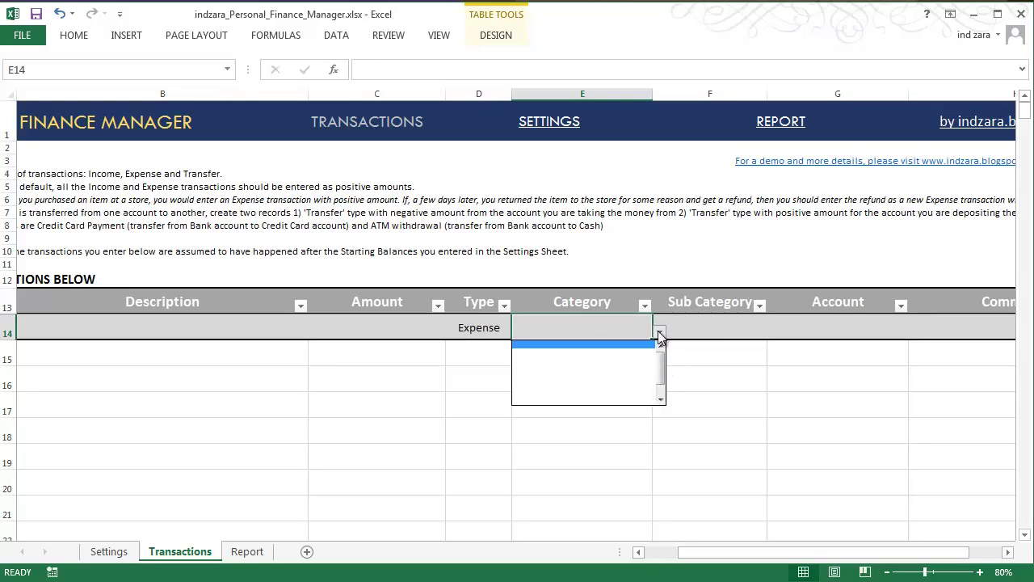
{"action": "left_click", "coordinate": [660, 332]}
- Check the Sub Category and Account dropdowns of row 14, both still empty
{"action": "left_click", "coordinate": [712, 327]}
{"action": "left_click", "coordinate": [773, 331]}
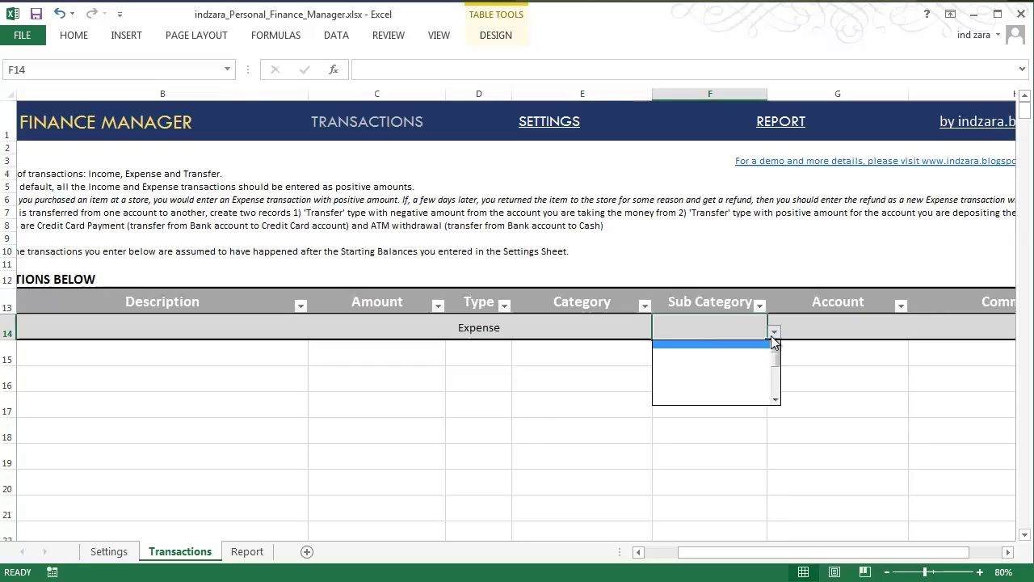
{"action": "left_click", "coordinate": [848, 328]}
{"action": "left_click", "coordinate": [848, 327]}
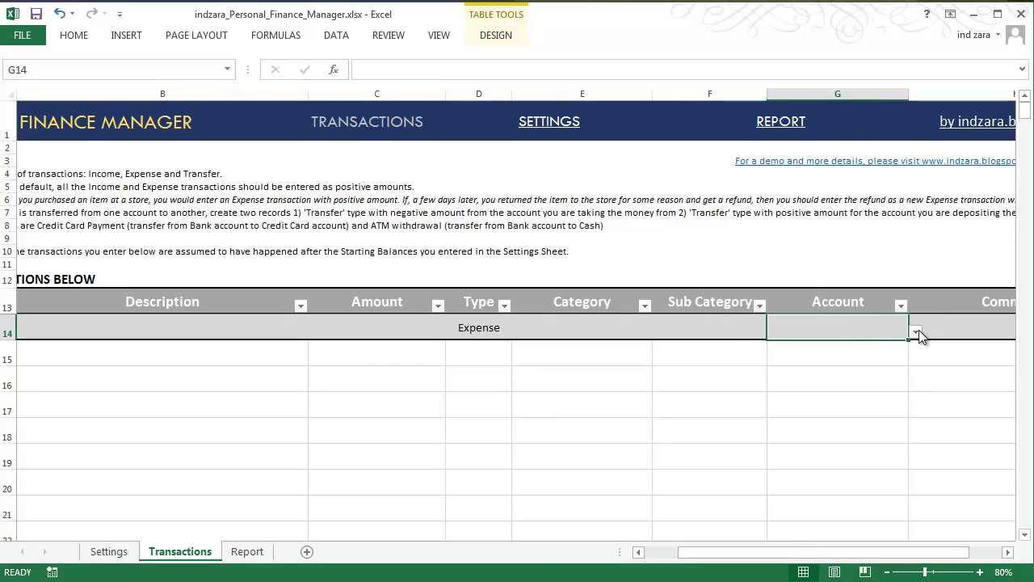
{"action": "left_click", "coordinate": [915, 331]}
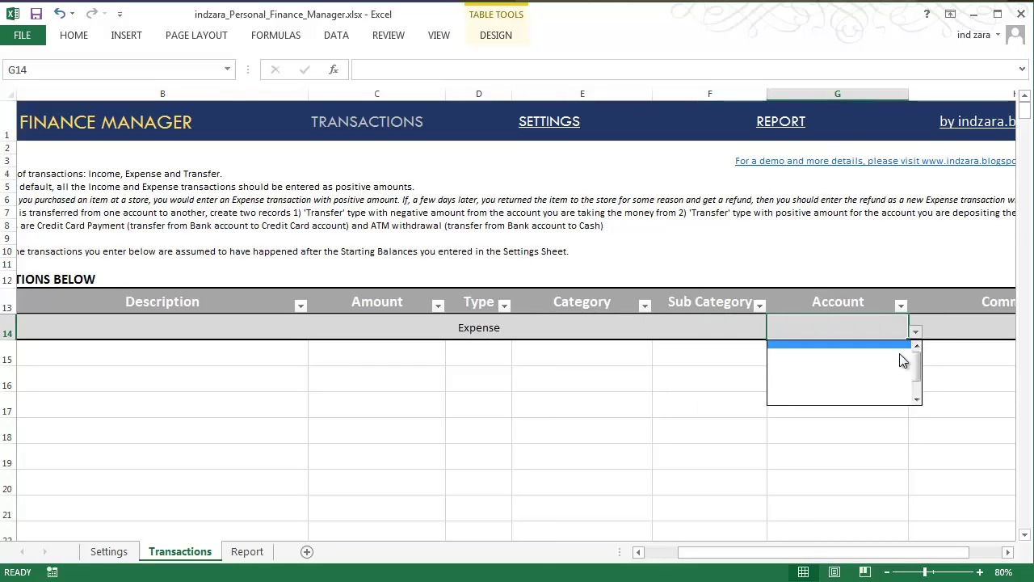
{"action": "left_click", "coordinate": [852, 328]}
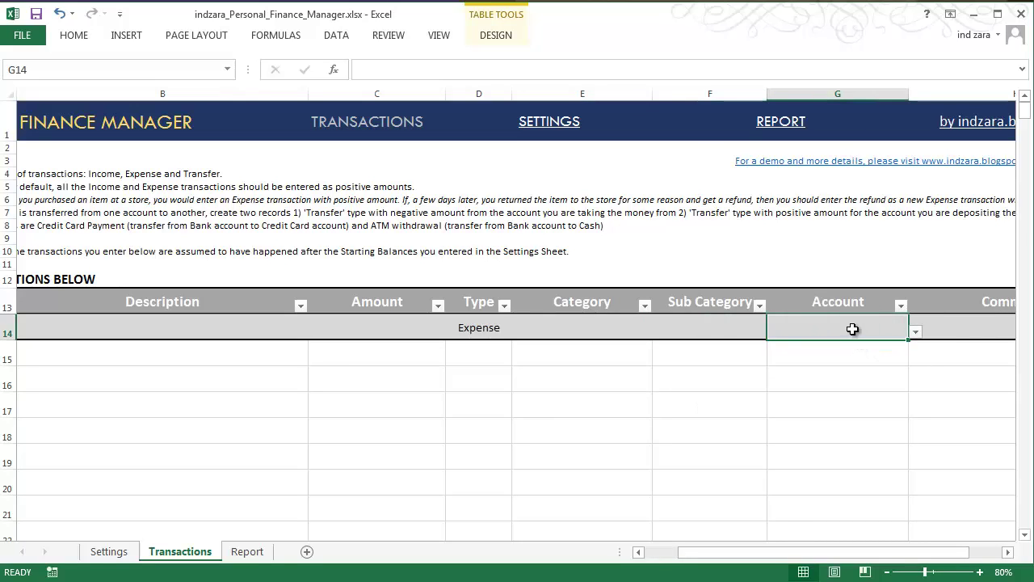
- Recheck the empty Category list, then select cell D16 below the table
{"action": "left_click", "coordinate": [546, 330]}
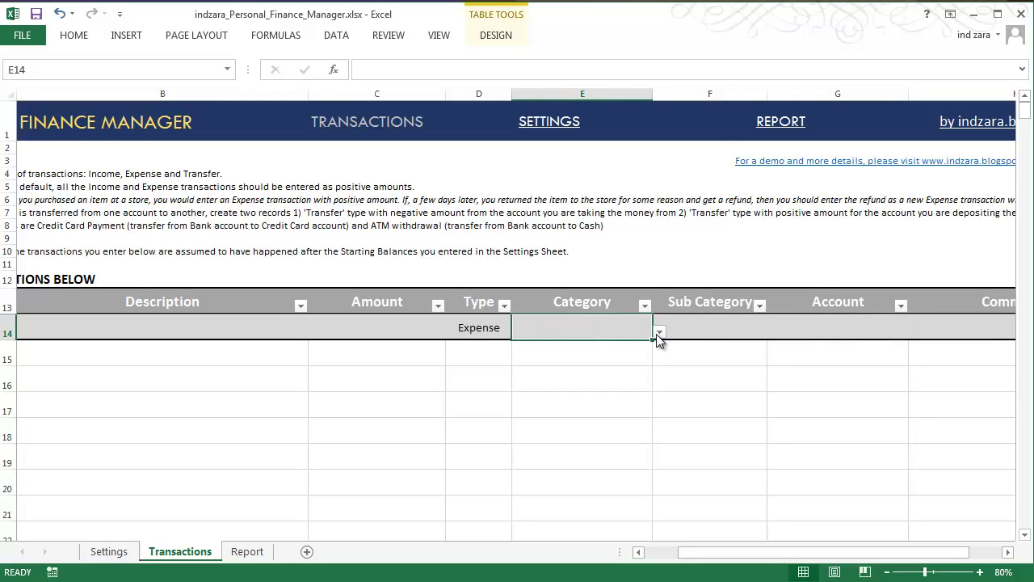
{"action": "left_click", "coordinate": [659, 333]}
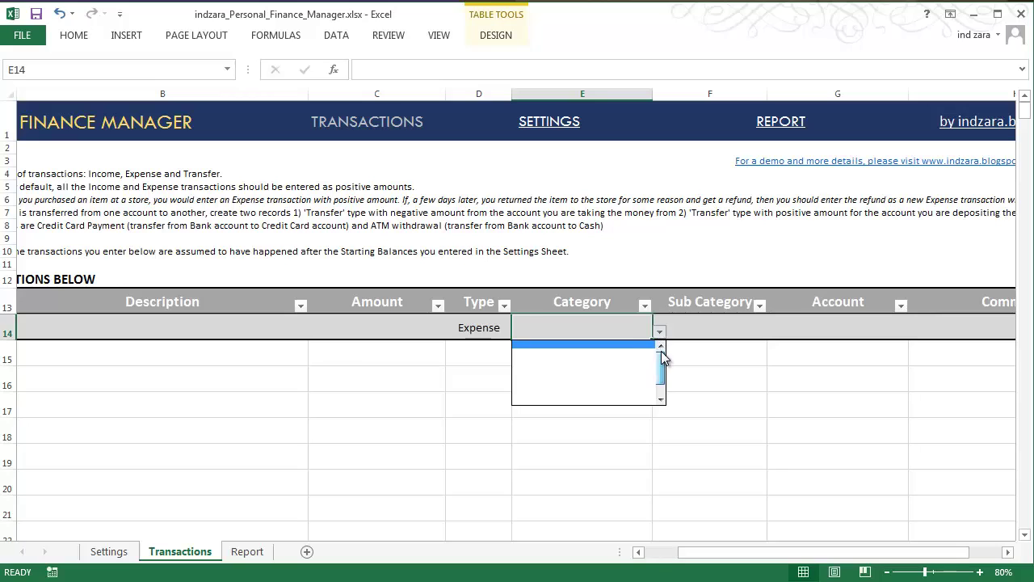
{"action": "left_click", "coordinate": [668, 333]}
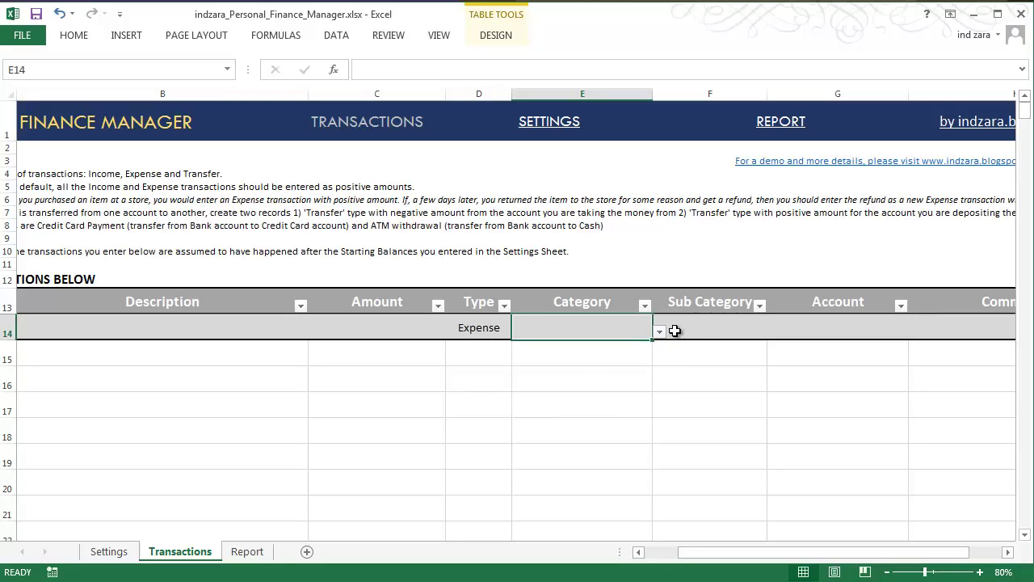
{"action": "left_click", "coordinate": [581, 374]}
{"action": "left_click", "coordinate": [501, 372]}
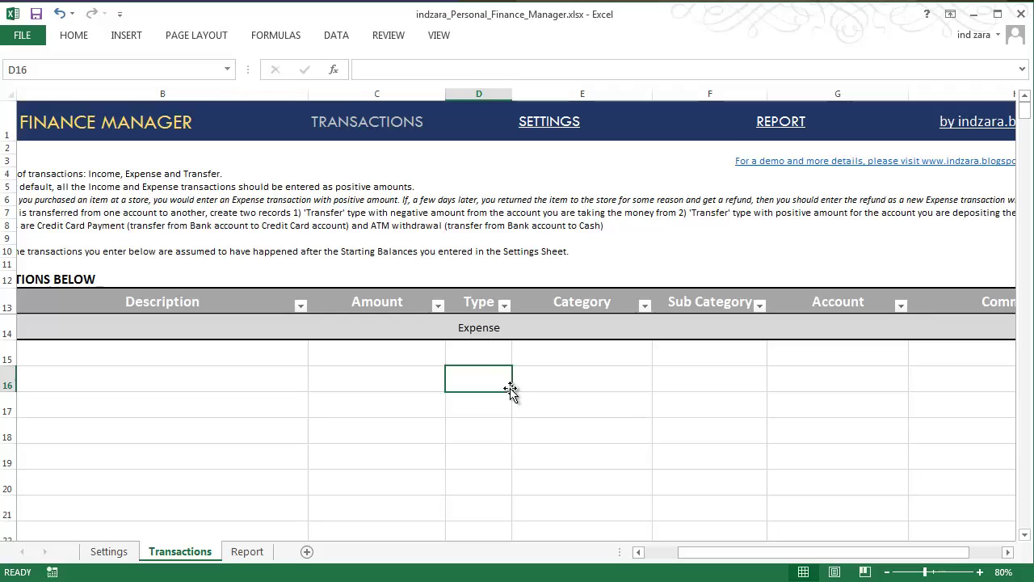
- Inspect row 14's cells, then delete the Expense value from Type cell D14
{"action": "left_click", "coordinate": [481, 328]}
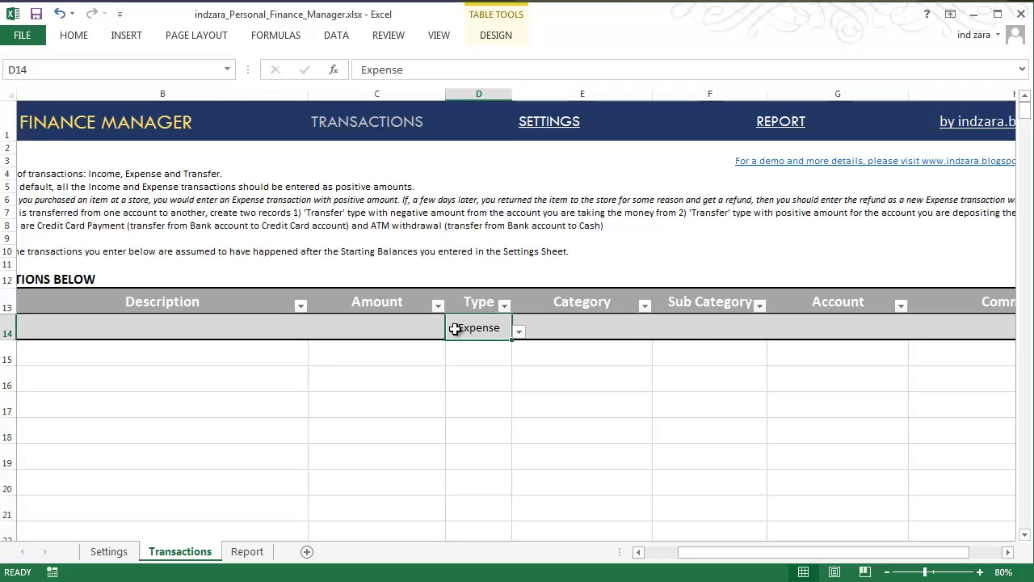
{"action": "left_click", "coordinate": [631, 328]}
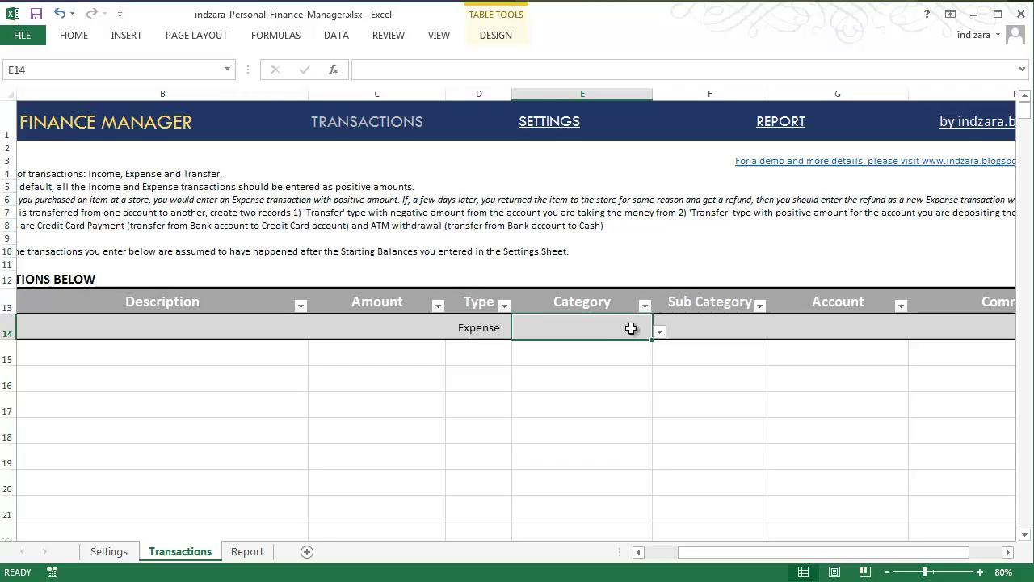
{"action": "left_click", "coordinate": [709, 328]}
{"action": "left_click", "coordinate": [810, 329]}
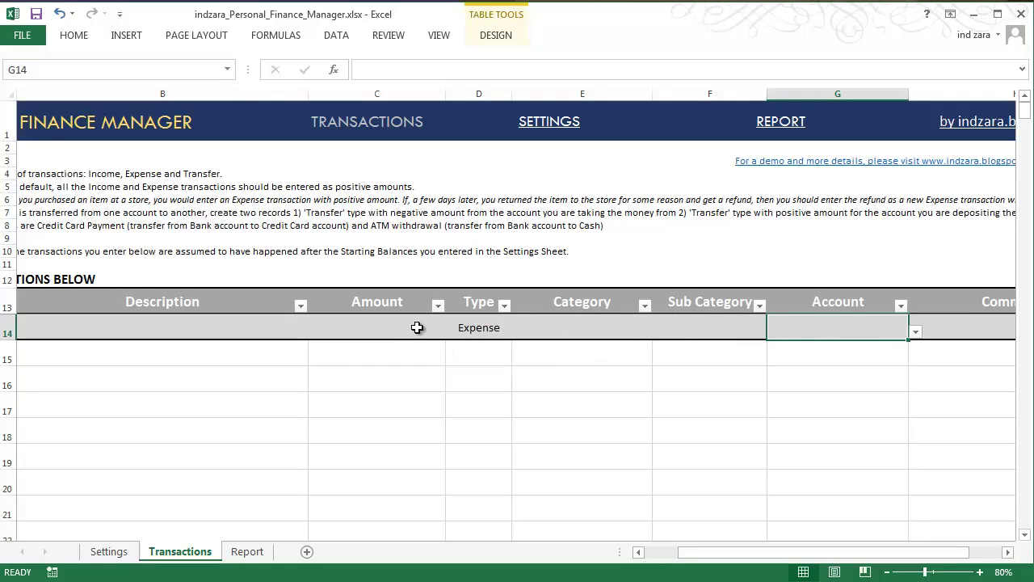
{"action": "left_click", "coordinate": [415, 328]}
{"action": "left_click", "coordinate": [293, 325]}
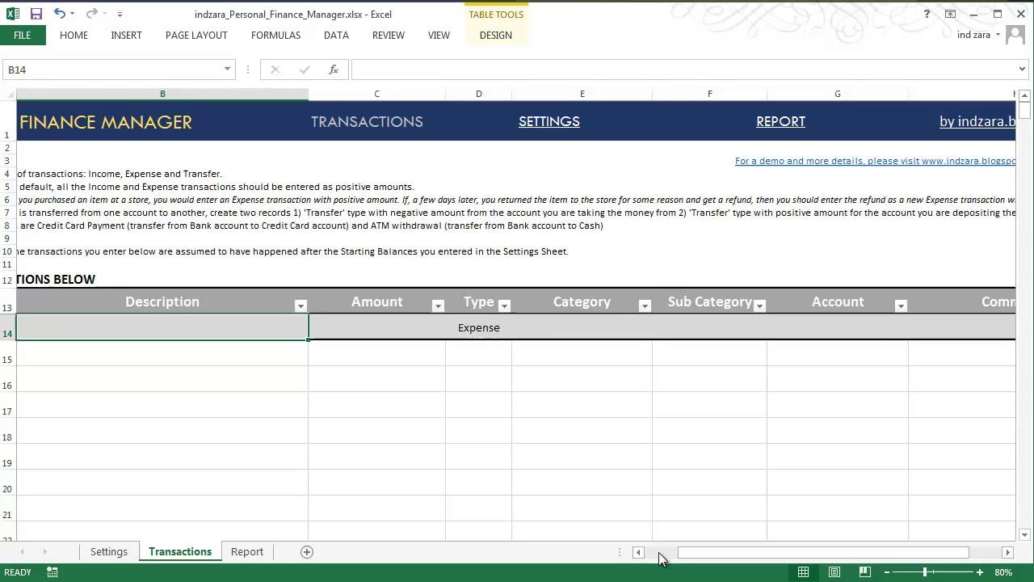
{"action": "left_click", "coordinate": [501, 334]}
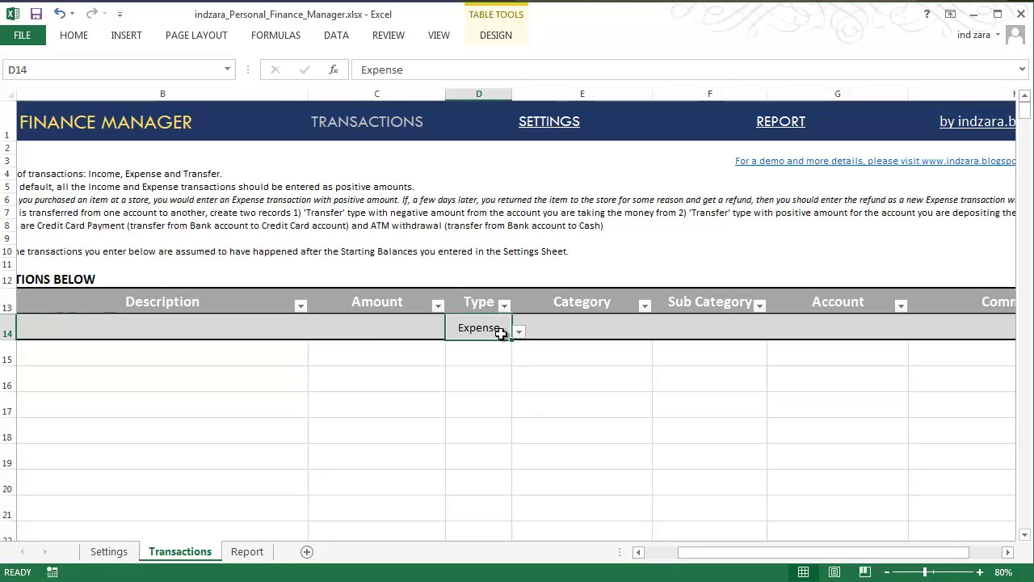
{"action": "key", "text": "Delete"}
- Enter Car in Settings cell H18 as the first expense category, then return to Transactions
{"action": "left_click", "coordinate": [549, 123]}
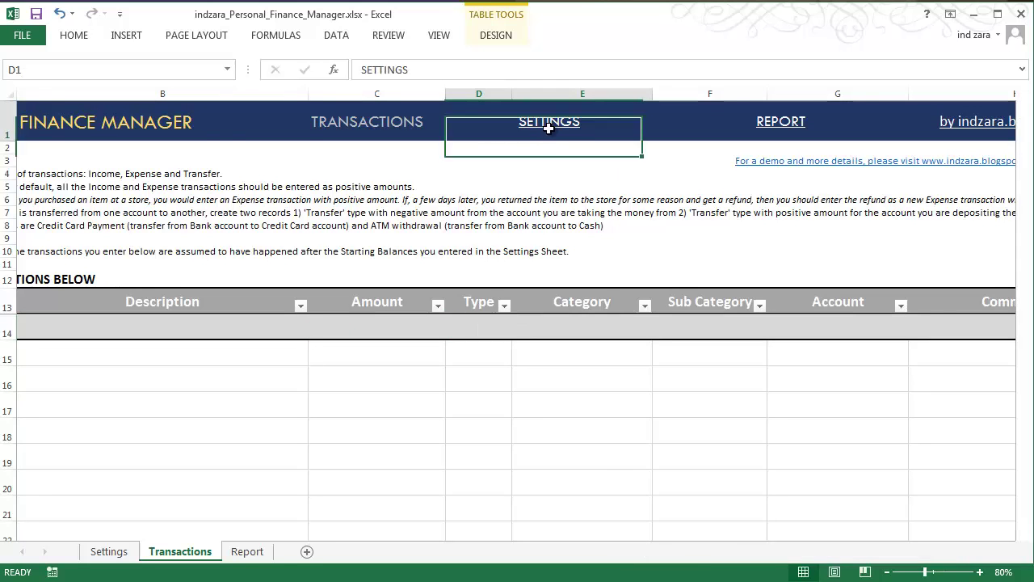
{"action": "left_click", "coordinate": [586, 372]}
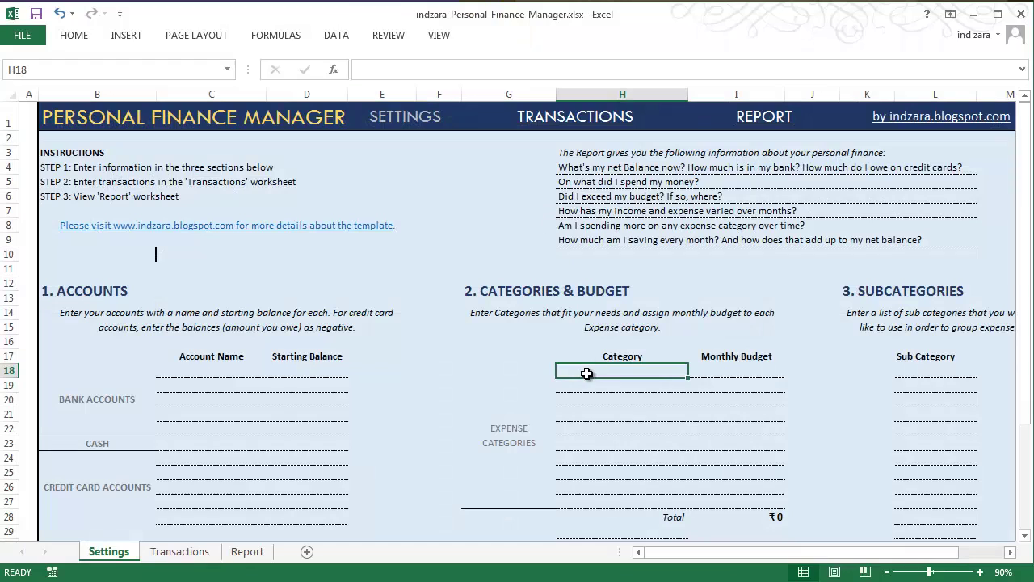
{"action": "type", "text": "Car"}
{"action": "key", "text": "Tab"}
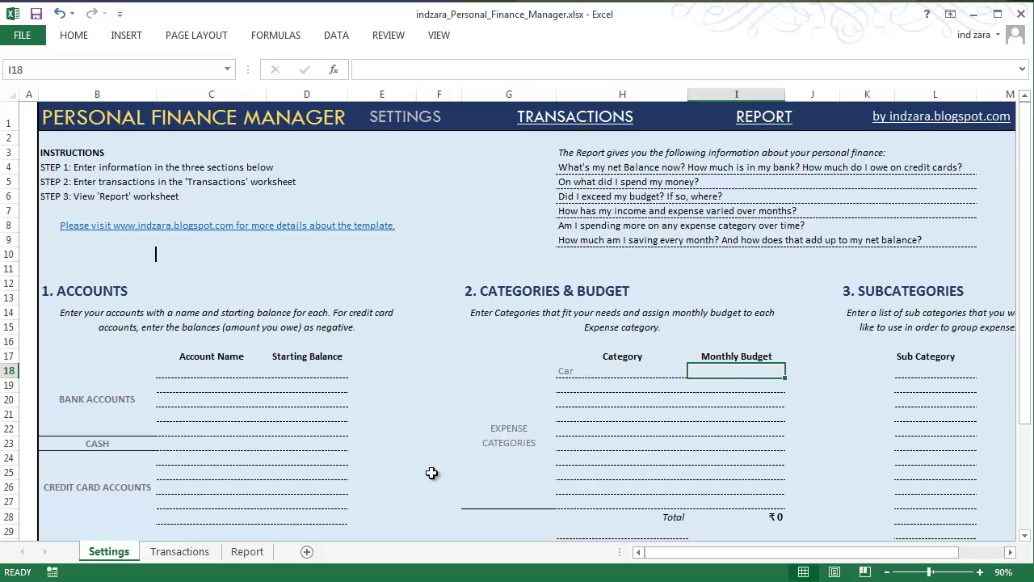
{"action": "left_click", "coordinate": [574, 130]}
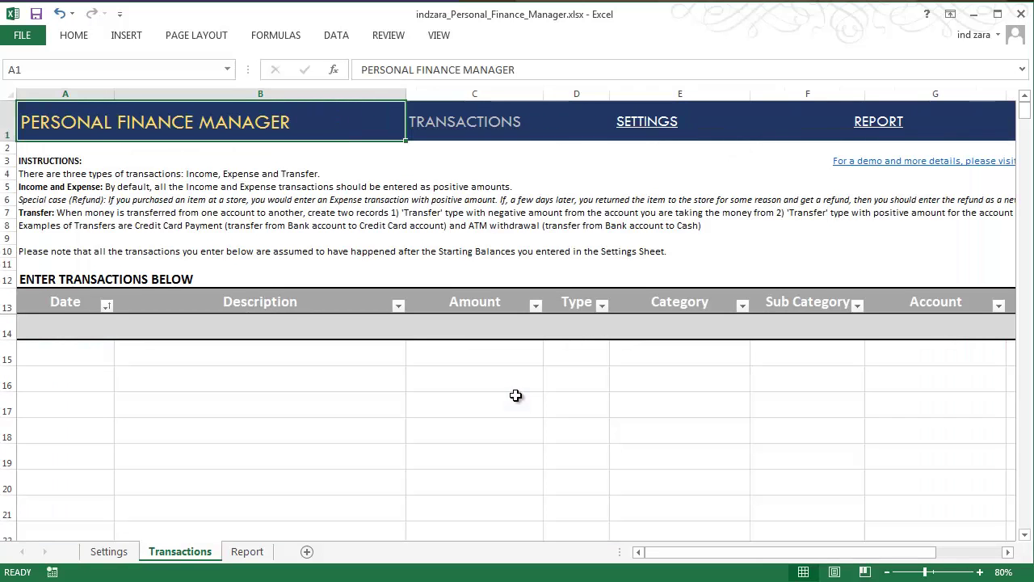
- Check row 14's Category dropdown, then set its Type to Expense
{"action": "left_click", "coordinate": [681, 334]}
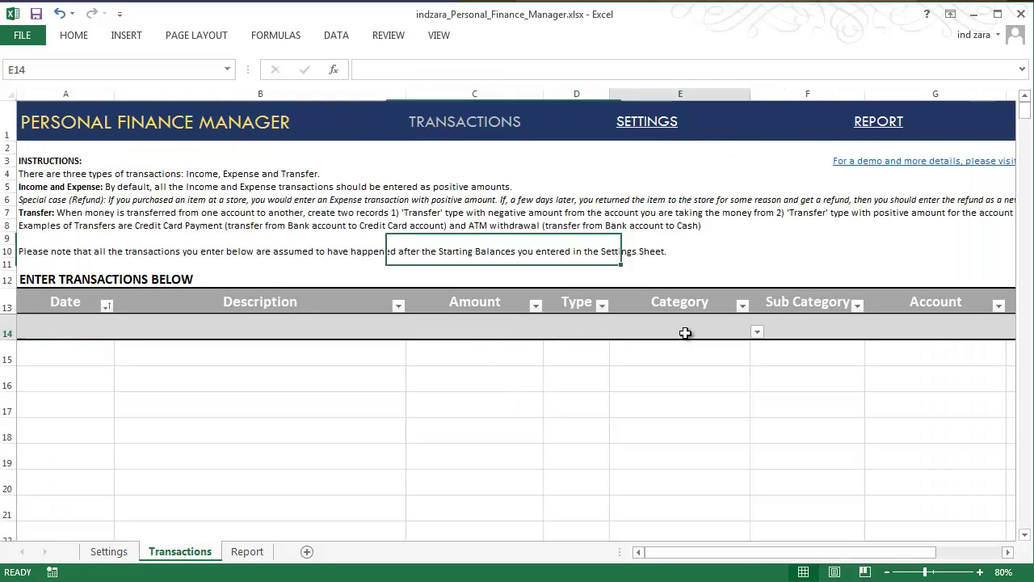
{"action": "left_click", "coordinate": [758, 332]}
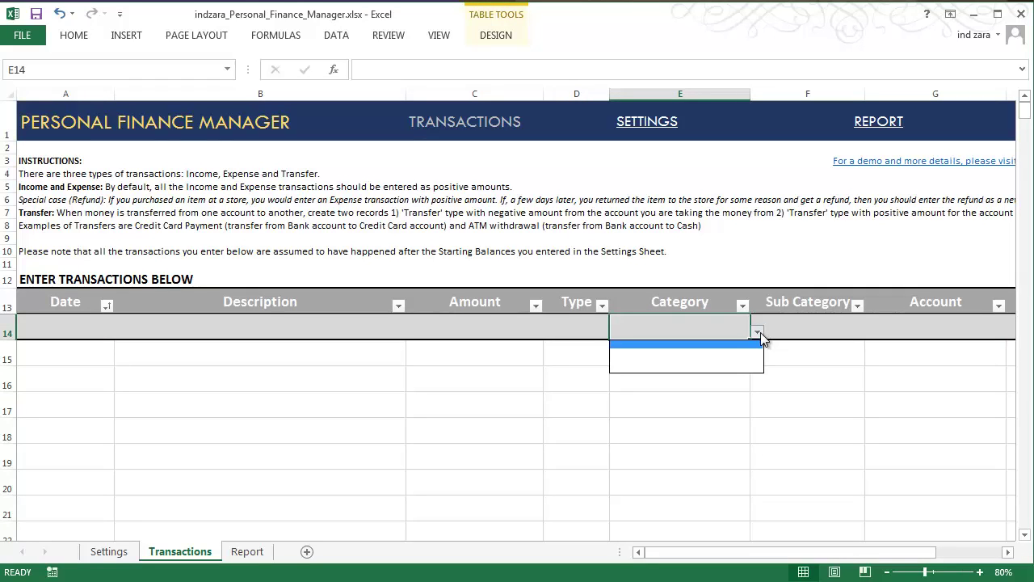
{"action": "left_click", "coordinate": [760, 332]}
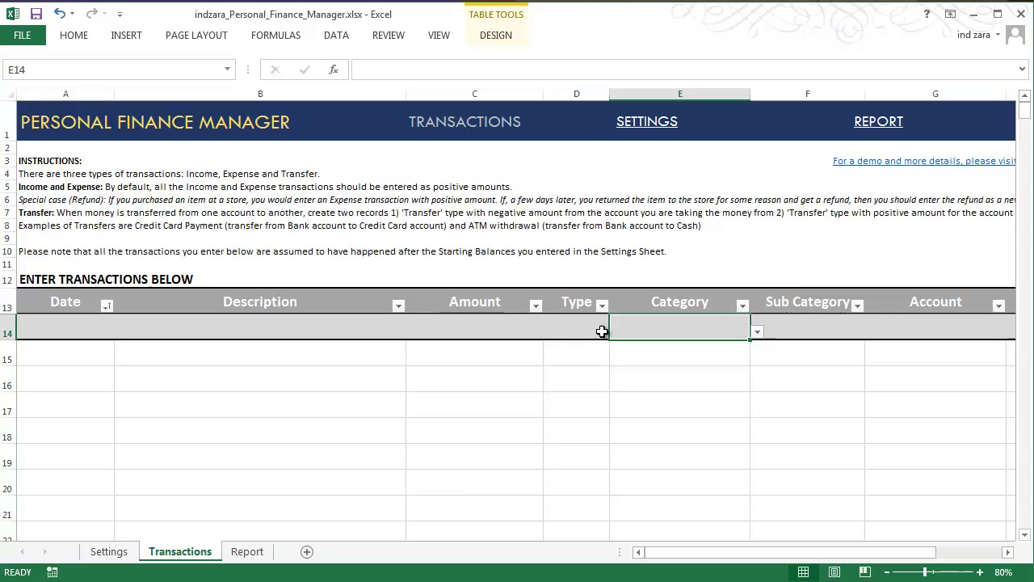
{"action": "left_click", "coordinate": [601, 331]}
{"action": "left_click", "coordinate": [617, 332]}
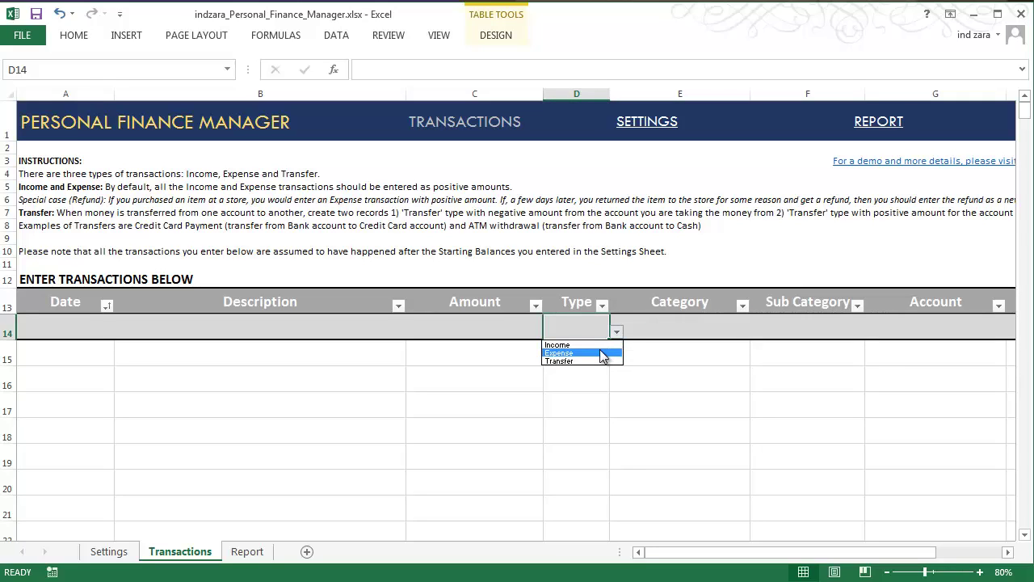
{"action": "left_click", "coordinate": [603, 353]}
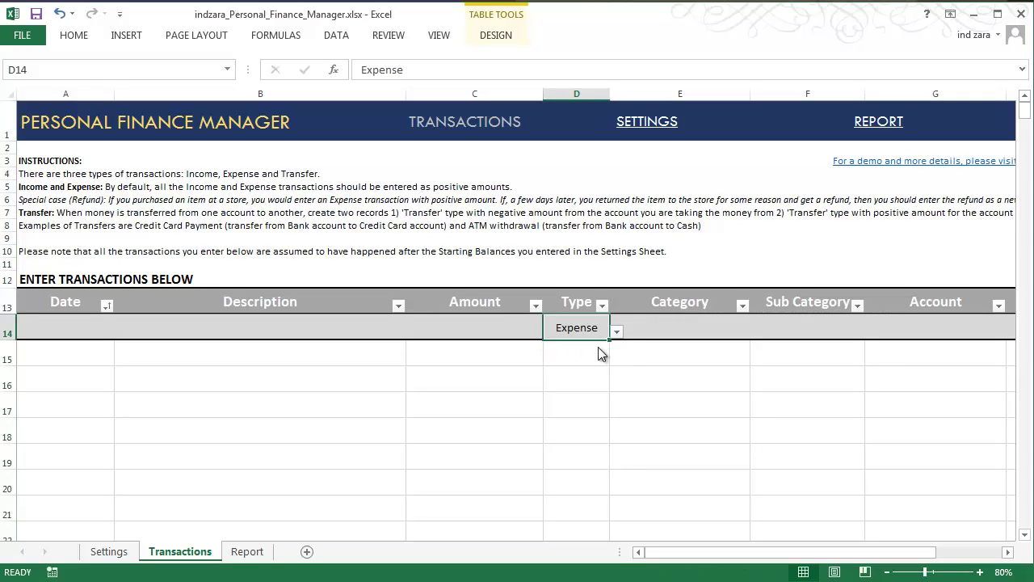
- Set row 14's Category to Car and find the Sub Category list still empty
{"action": "left_click", "coordinate": [731, 330]}
{"action": "left_click", "coordinate": [757, 332]}
{"action": "scroll", "coordinate": [757, 372], "scroll_direction": "up", "scroll_amount": 2}
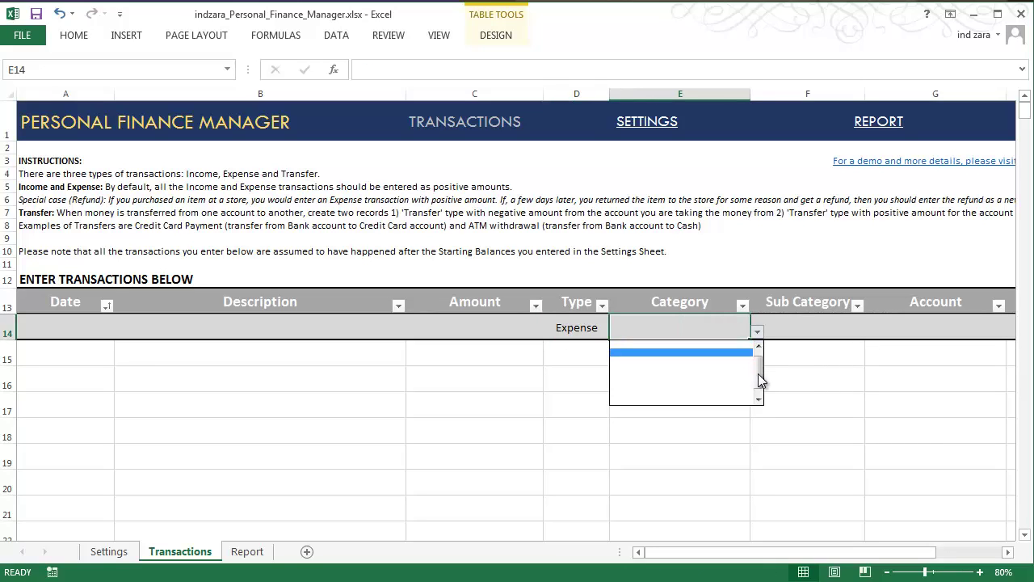
{"action": "left_click", "coordinate": [726, 344]}
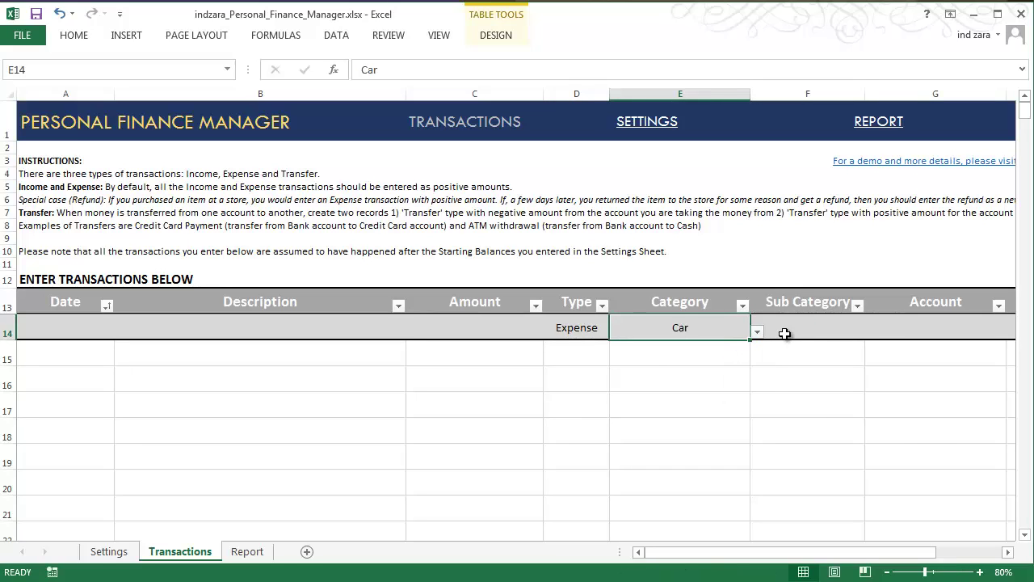
{"action": "left_click", "coordinate": [800, 334]}
{"action": "left_click", "coordinate": [872, 331]}
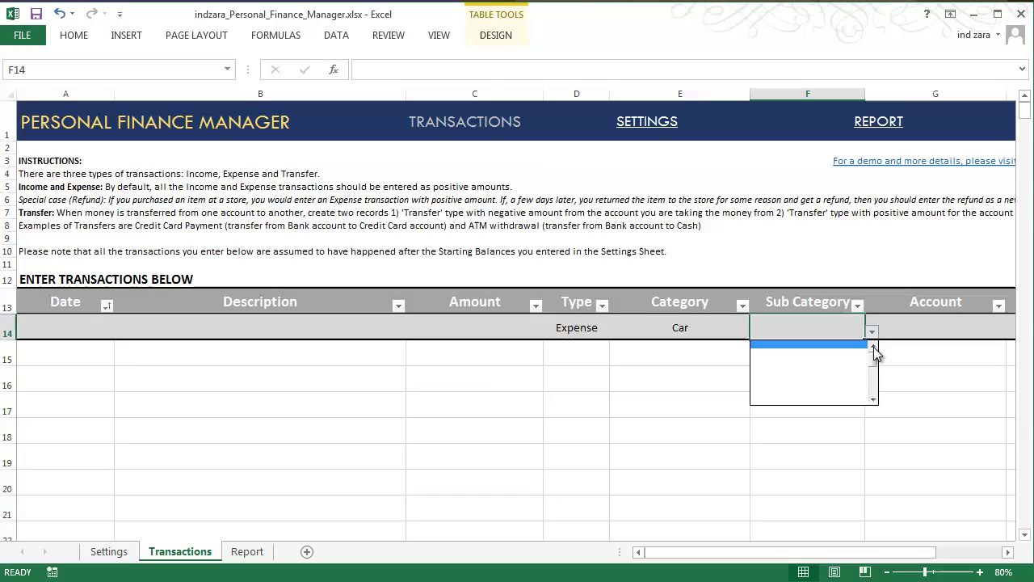
{"action": "left_click", "coordinate": [735, 357]}
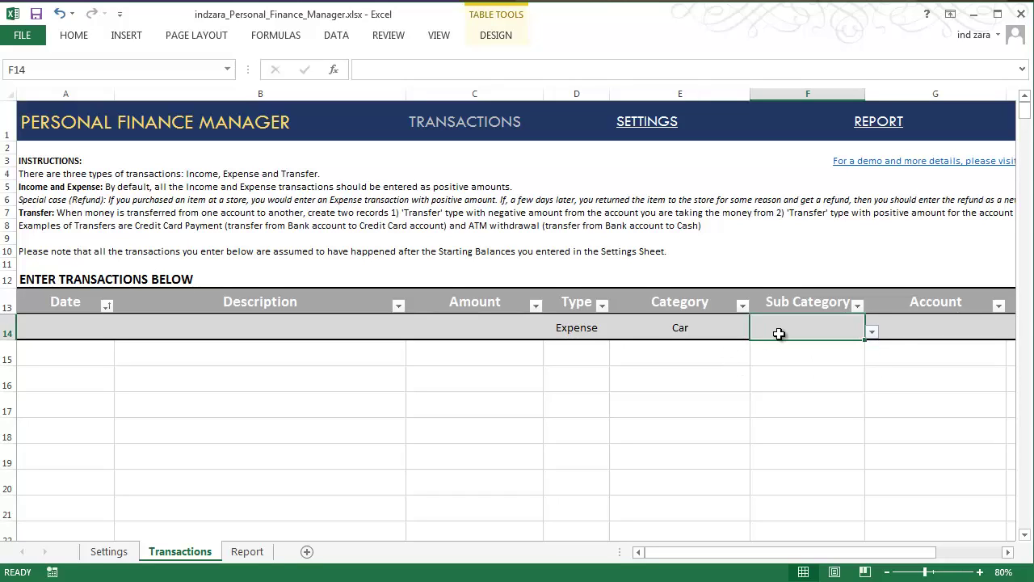
- On the Settings sheet, enter Insurance in L18 and Maintenance in L19 as sub categories
{"action": "left_click", "coordinate": [667, 128]}
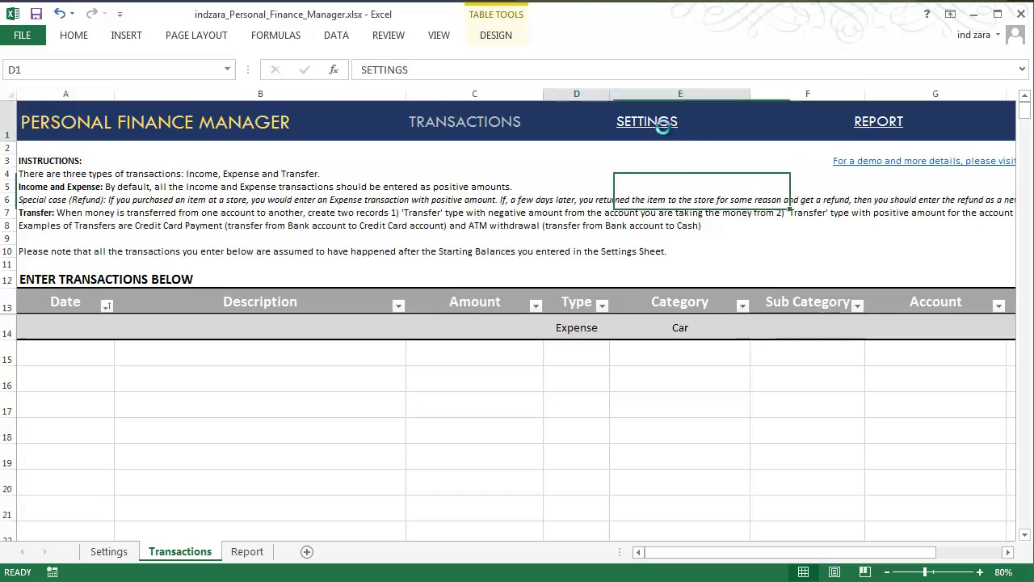
{"action": "left_click", "coordinate": [918, 376]}
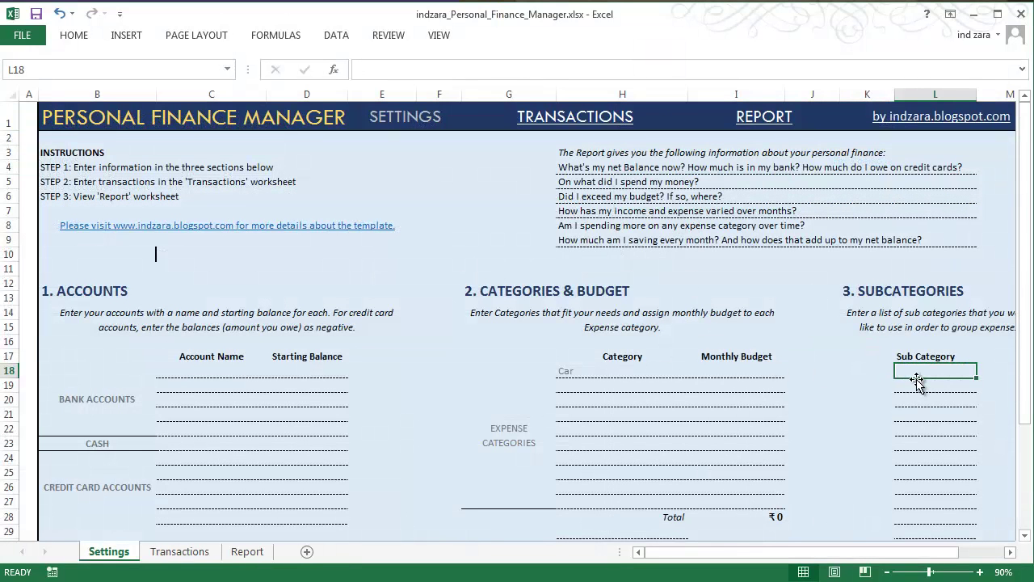
{"action": "type", "text": "Insura"}
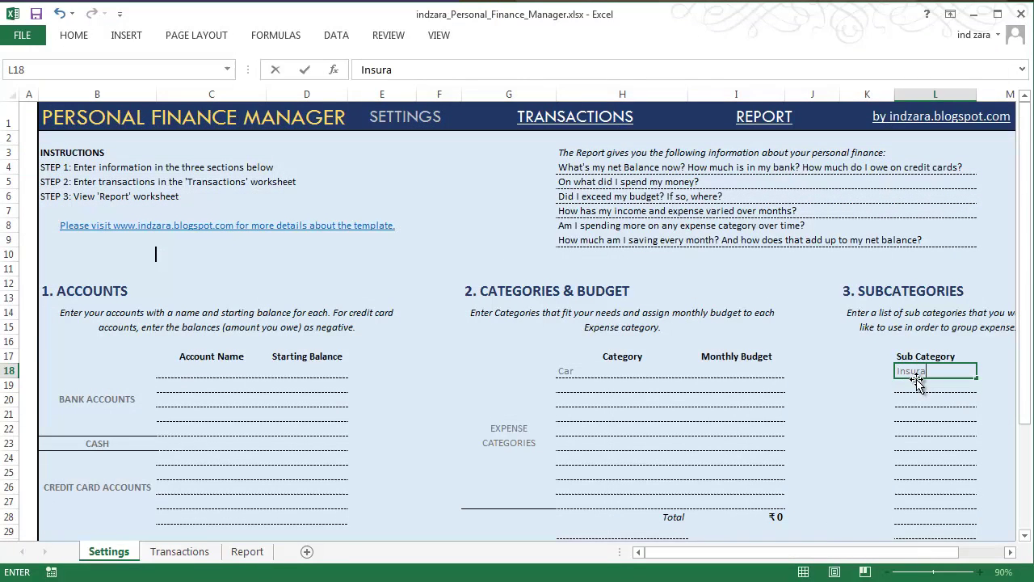
{"action": "type", "text": "nce"}
{"action": "key", "text": "Return"}
{"action": "type", "text": "Mai"}
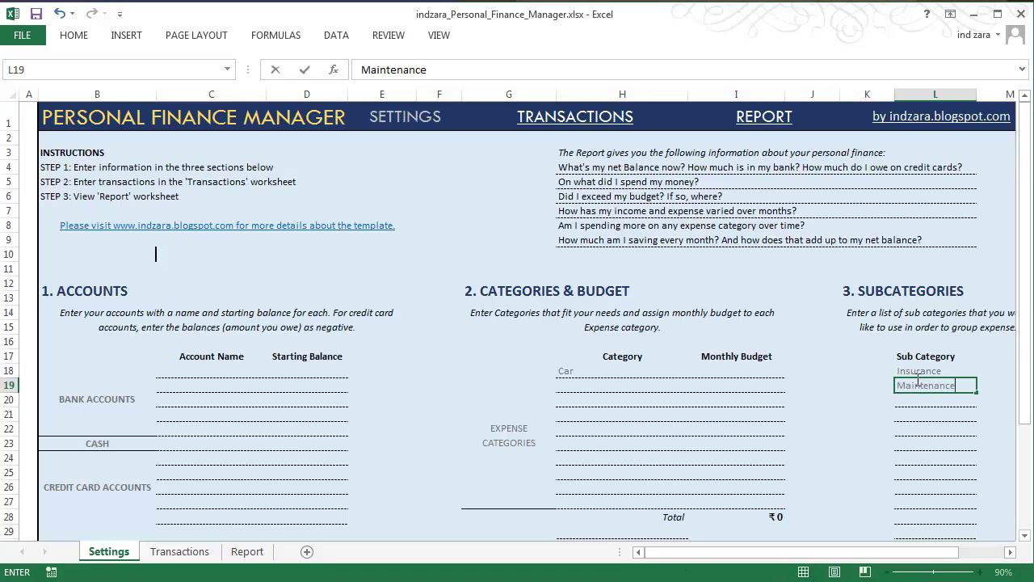
{"action": "type", "text": "ntenance"}
{"action": "key", "text": "Return"}
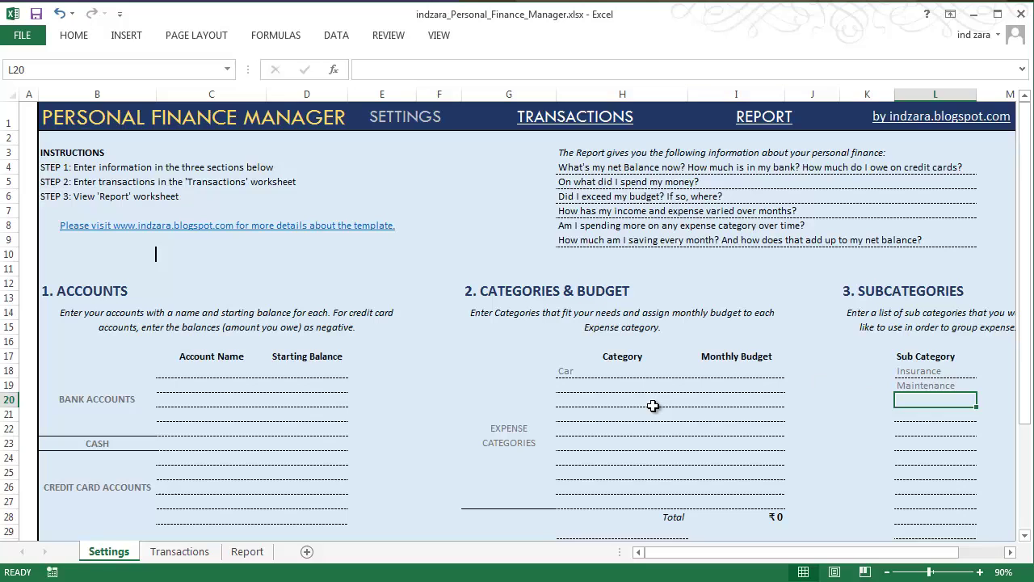
- Back on Transactions, set row 14's Sub Category F14 to Insurance
{"action": "left_click", "coordinate": [556, 122]}
{"action": "left_click", "coordinate": [808, 330]}
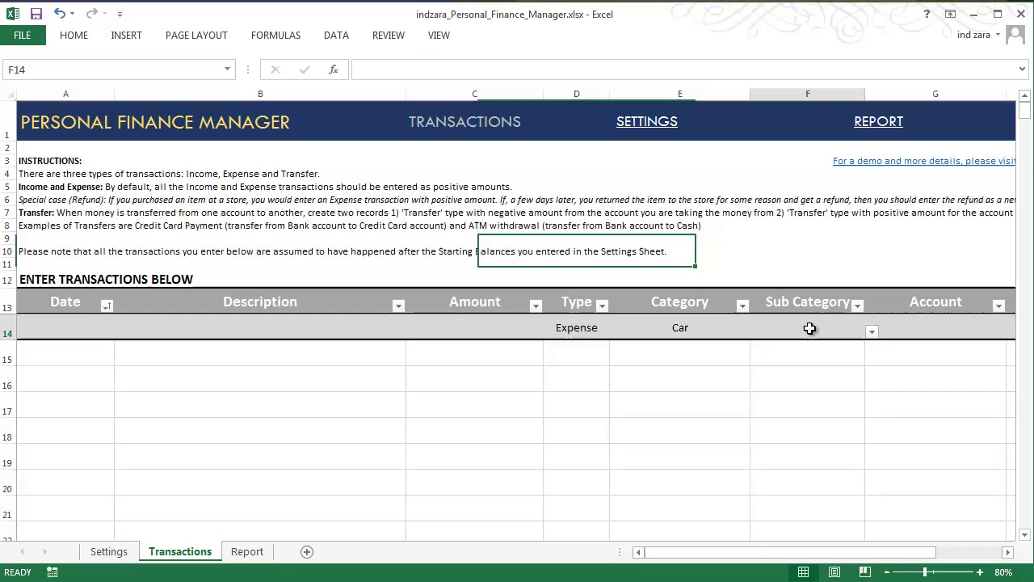
{"action": "left_click", "coordinate": [872, 331]}
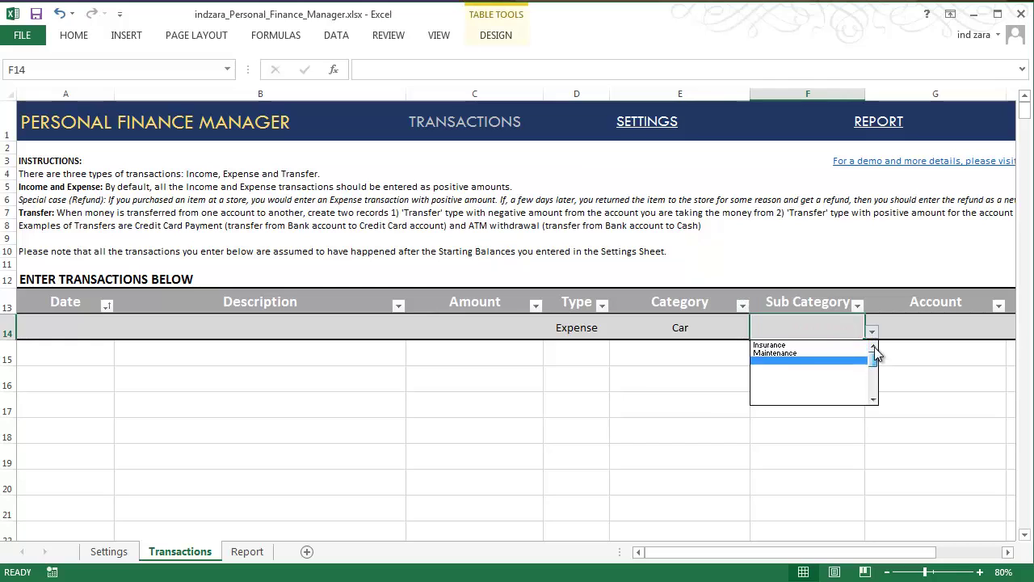
{"action": "left_click", "coordinate": [843, 355]}
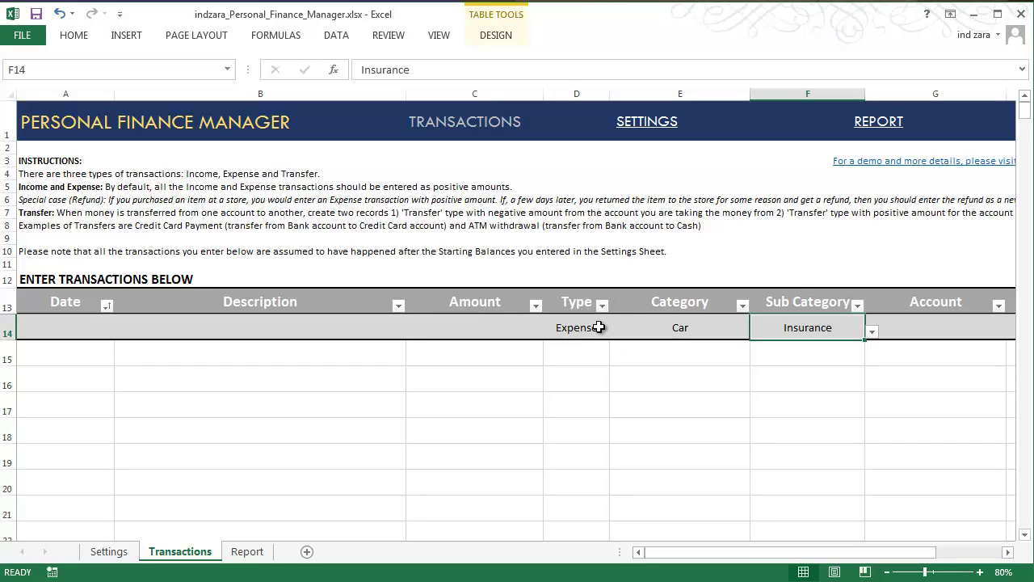
- Reopen the Category and Sub Category lists, keeping Car and Insurance
{"action": "left_click", "coordinate": [652, 328]}
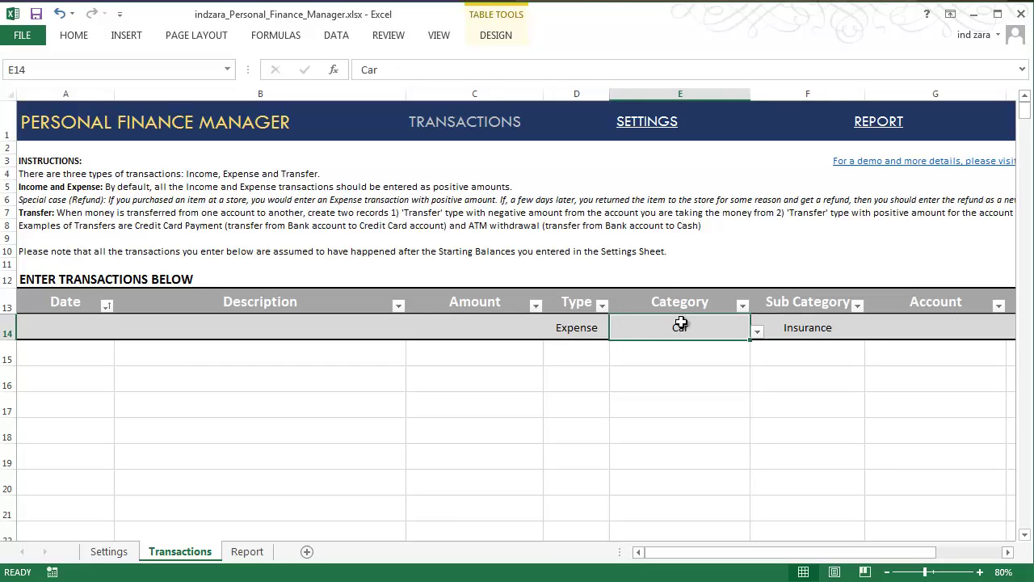
{"action": "left_click", "coordinate": [758, 332]}
{"action": "left_click", "coordinate": [758, 332]}
{"action": "left_click", "coordinate": [832, 330]}
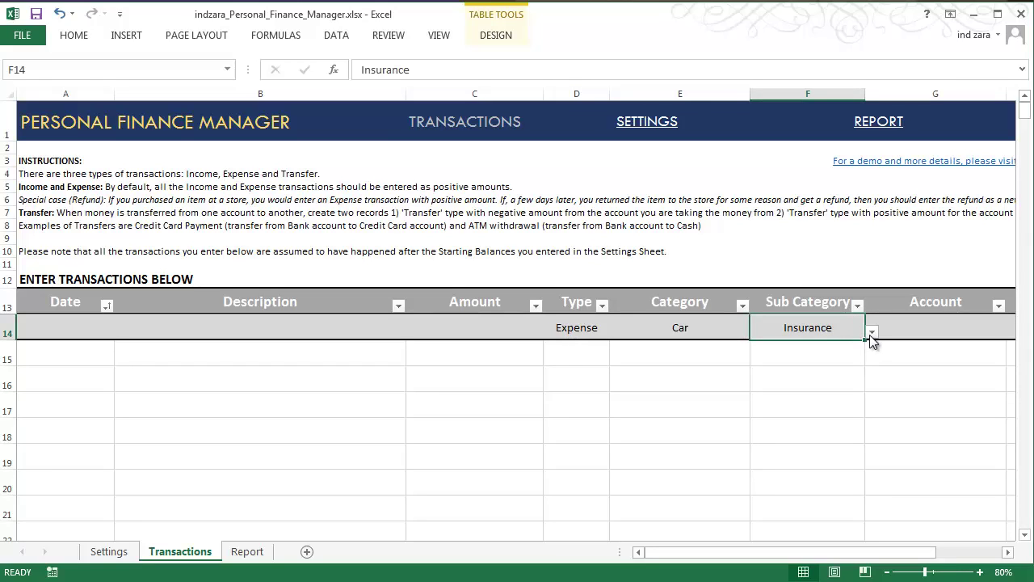
{"action": "left_click", "coordinate": [871, 332]}
{"action": "left_click", "coordinate": [871, 335]}
- Visit the Settings sheet, return with Ctrl+Page Down and select F14
{"action": "left_click", "coordinate": [651, 121]}
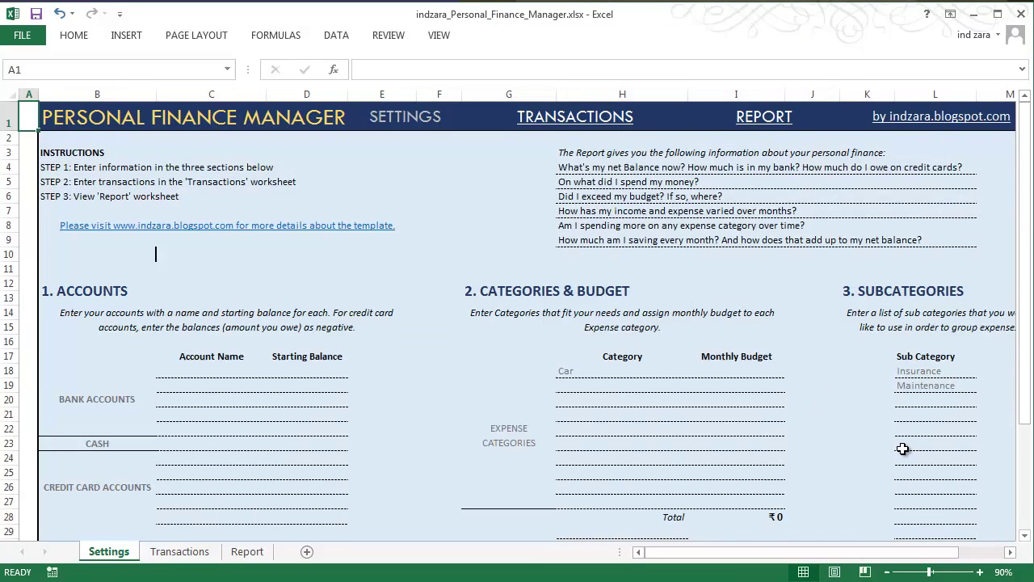
{"action": "key", "text": "ctrl+Page_Down"}
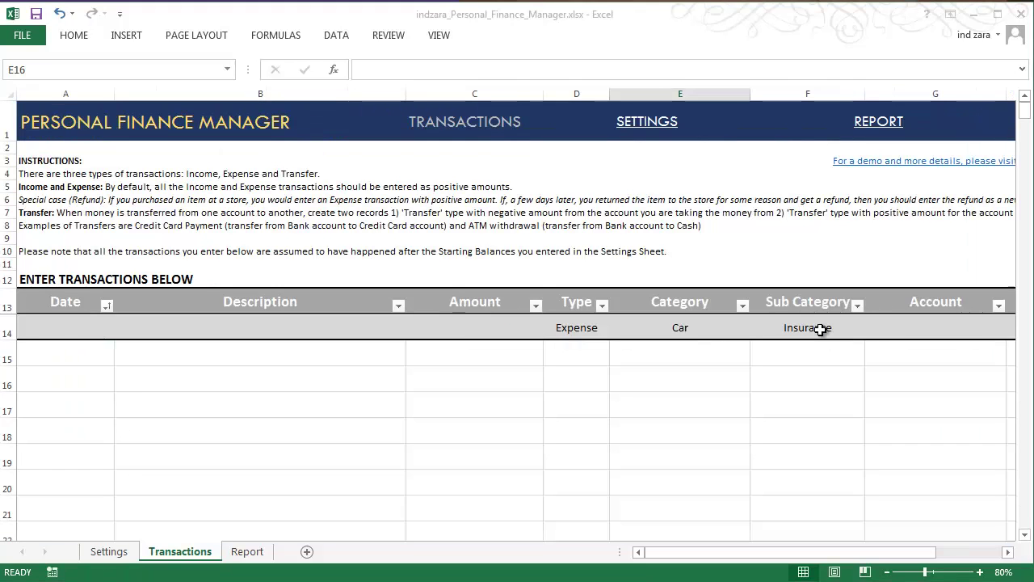
{"action": "left_click", "coordinate": [820, 334]}
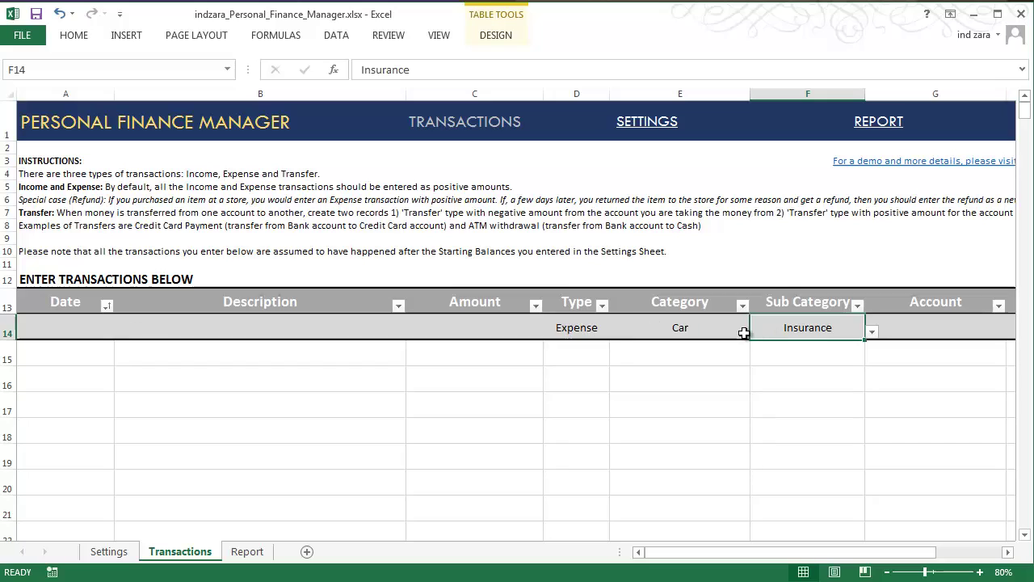
- Tab from Account cell G14 to Comments cell H14 to extend the table to row 15
{"action": "left_click", "coordinate": [925, 327]}
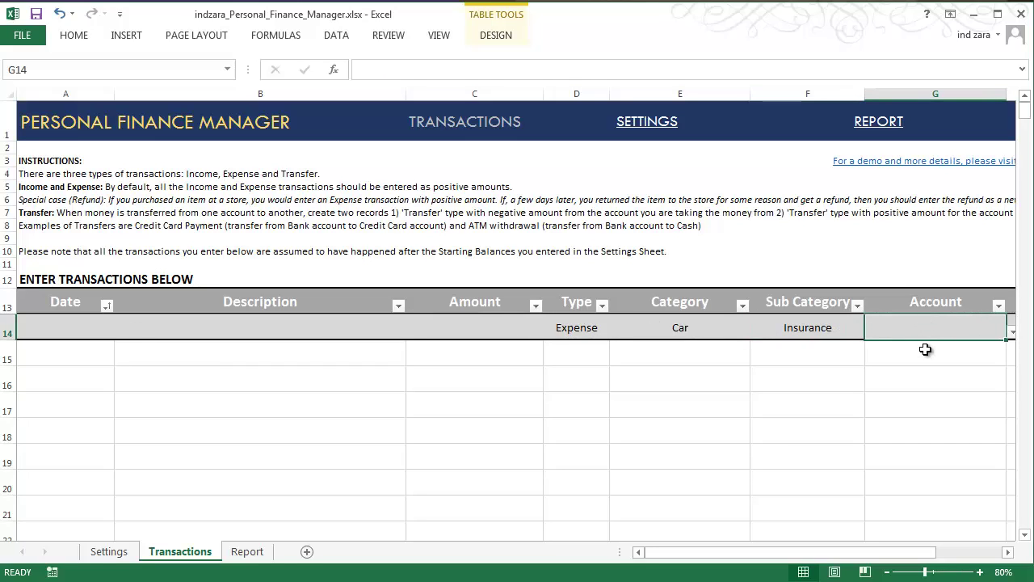
{"action": "key", "text": "Tab"}
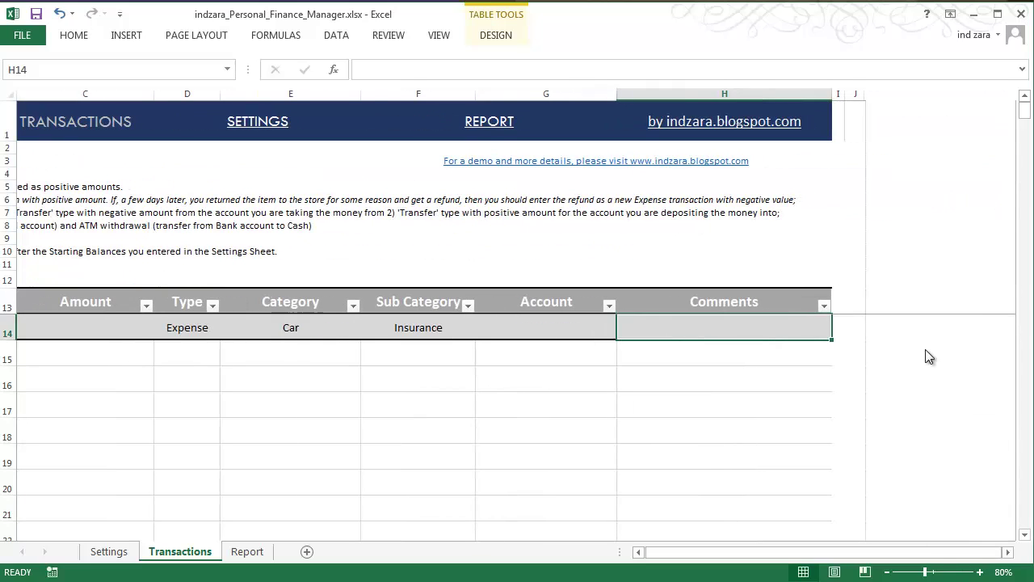
{"action": "key", "text": "shift+Tab"}
{"action": "key", "text": "Tab"}
{"action": "key", "text": "Tab"}
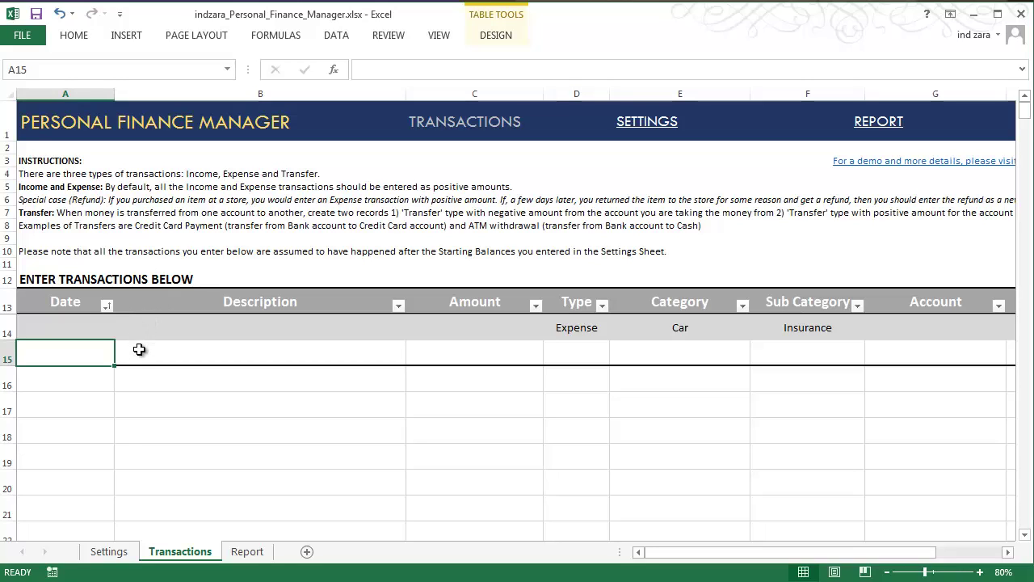
- Set row 15's Type to Expense and its Category to Car
{"action": "left_click", "coordinate": [557, 354]}
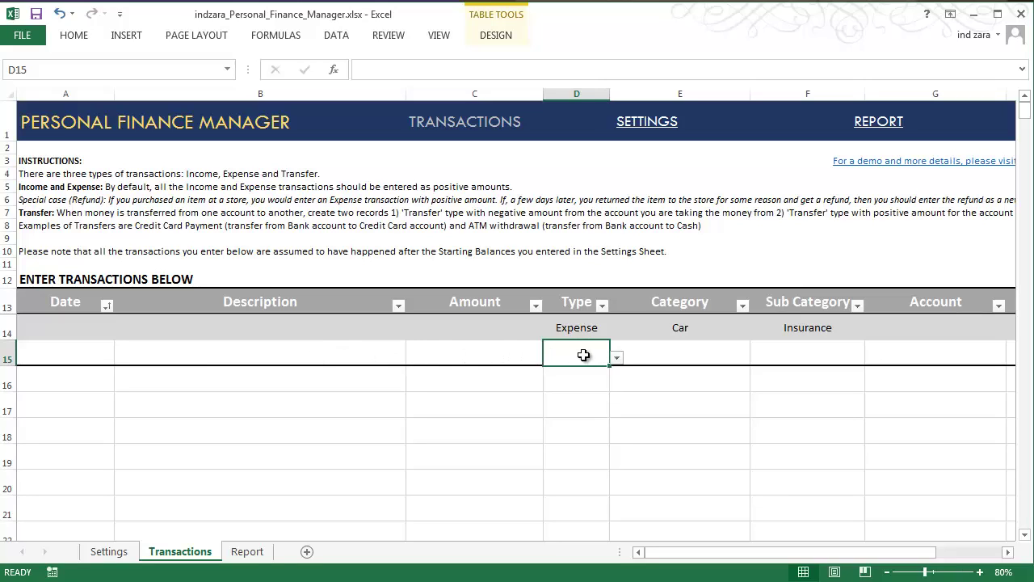
{"action": "left_click", "coordinate": [616, 359]}
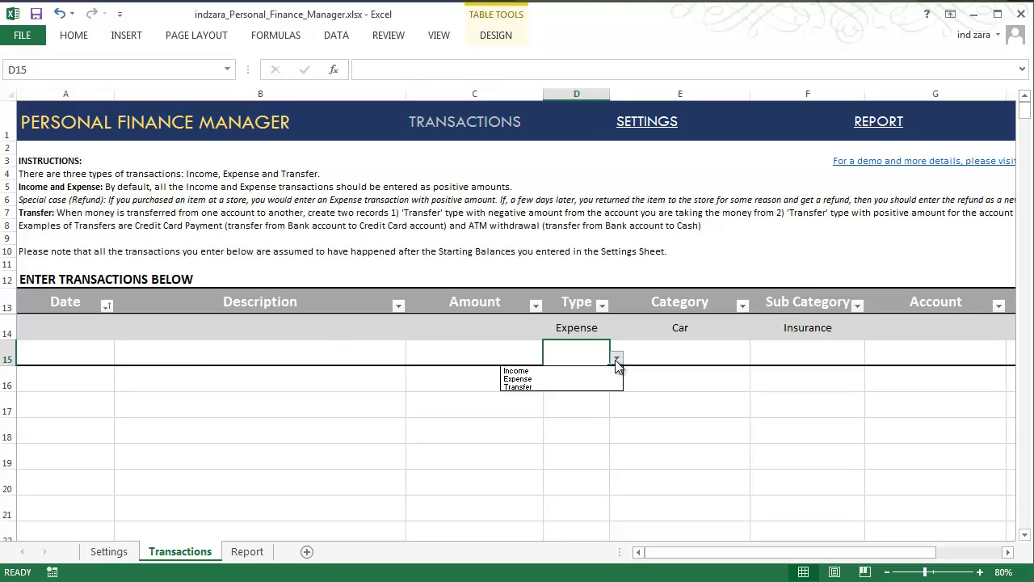
{"action": "left_click", "coordinate": [602, 378]}
{"action": "left_click", "coordinate": [736, 353]}
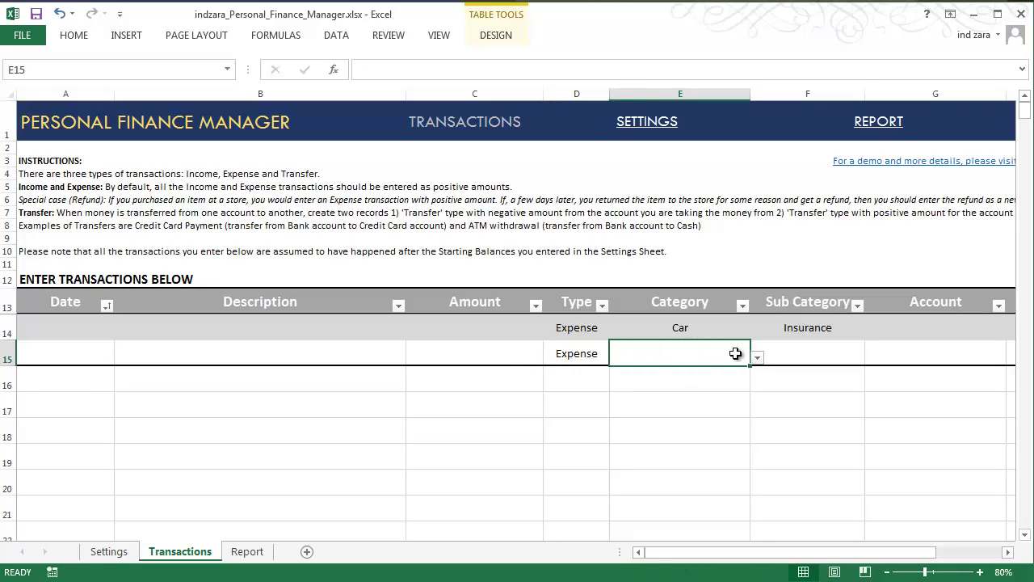
{"action": "left_click", "coordinate": [757, 356]}
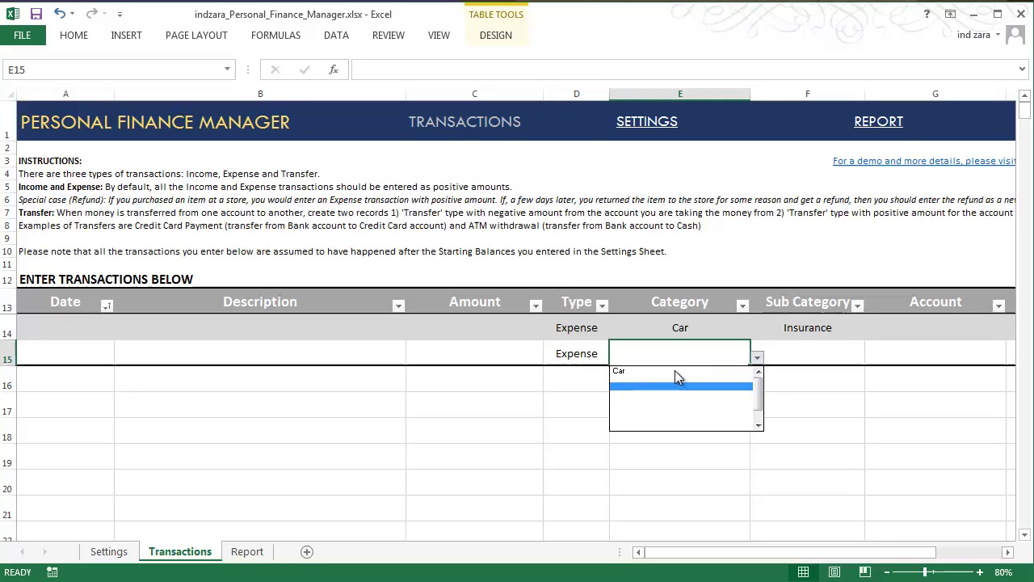
{"action": "left_click", "coordinate": [675, 370]}
- Set row 15's Sub Category to Maintenance, then recheck its Category choices
{"action": "left_click", "coordinate": [796, 357]}
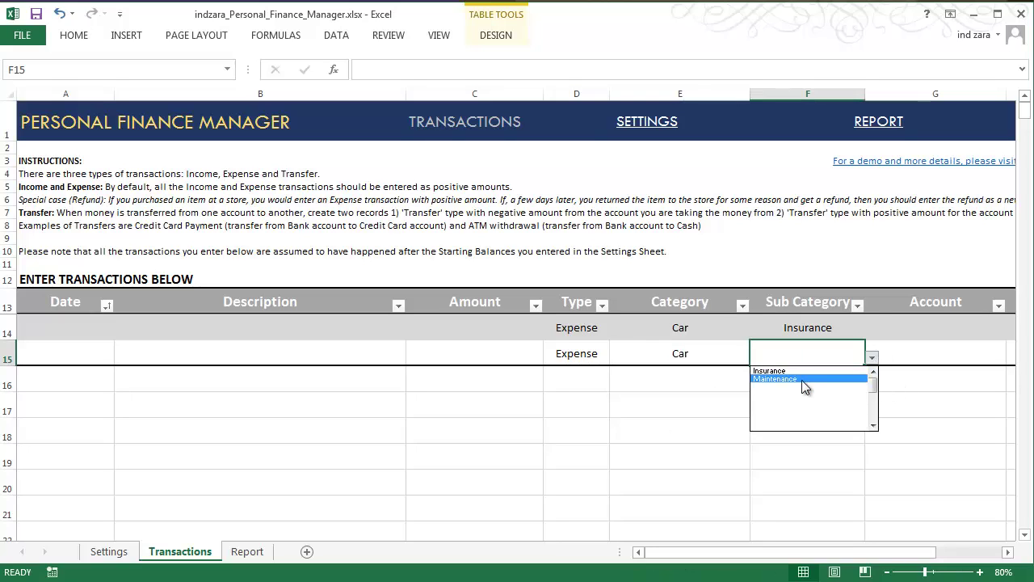
{"action": "left_click", "coordinate": [802, 379]}
{"action": "left_click", "coordinate": [920, 355]}
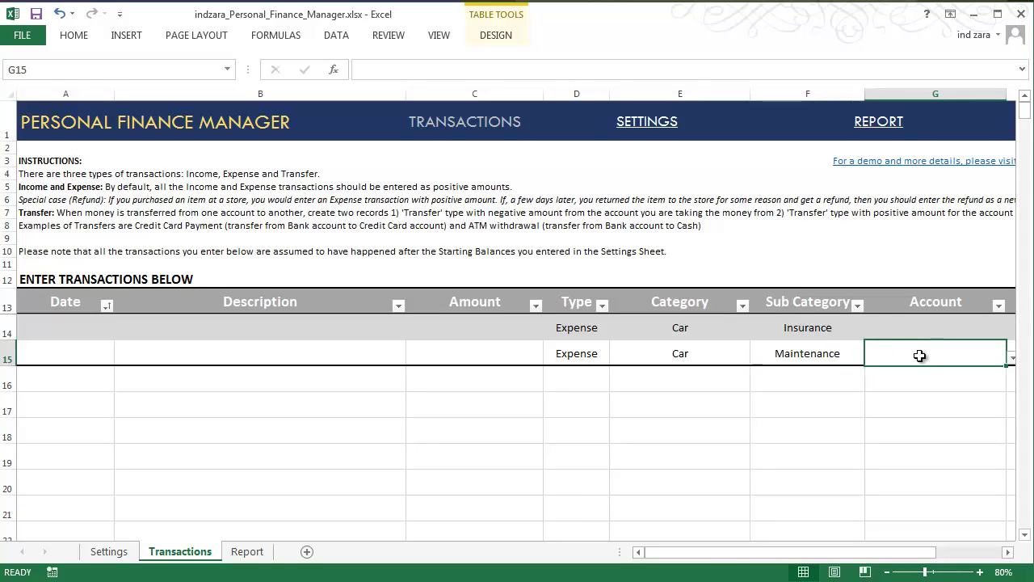
{"action": "left_click", "coordinate": [687, 398]}
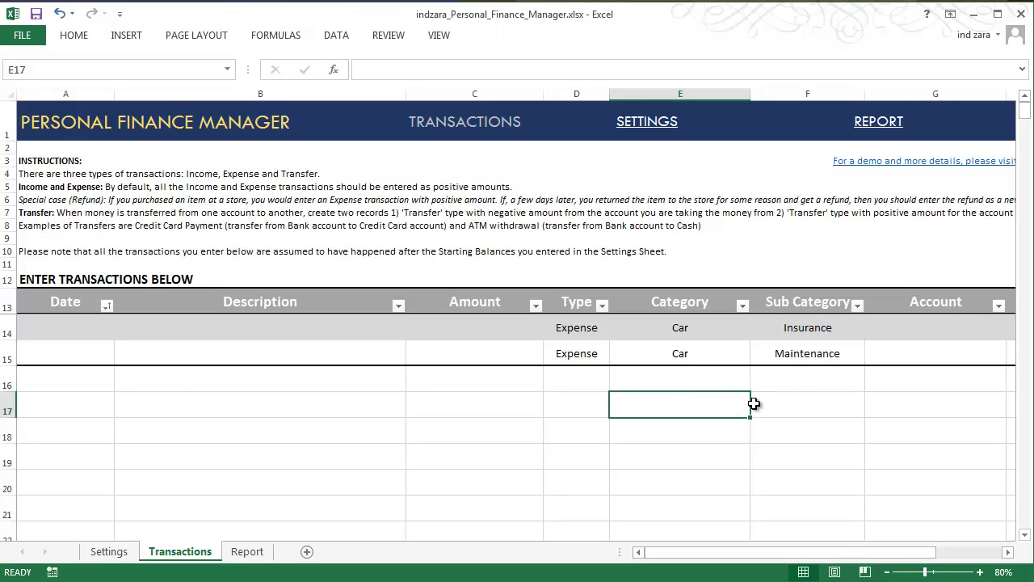
{"action": "left_click", "coordinate": [732, 351]}
{"action": "left_click", "coordinate": [758, 357]}
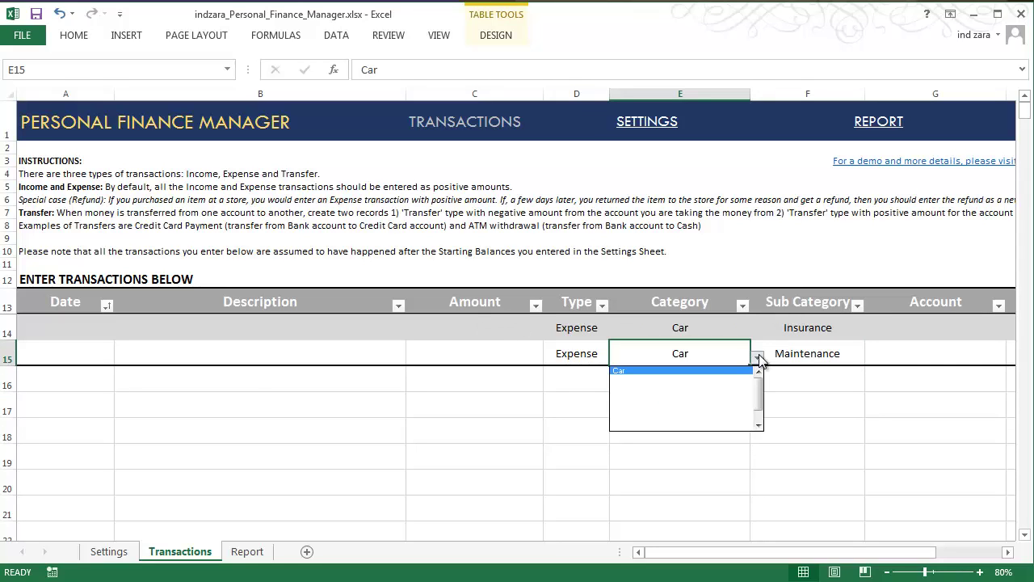
{"action": "left_click", "coordinate": [759, 359]}
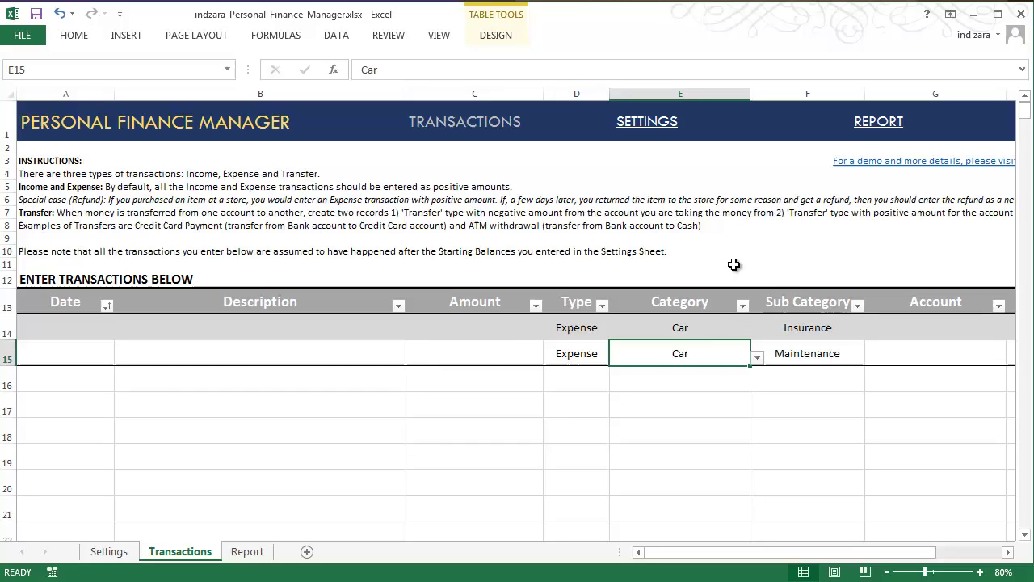
- Inspect the Category column's filter options and dismiss them without changes
{"action": "left_click", "coordinate": [742, 307]}
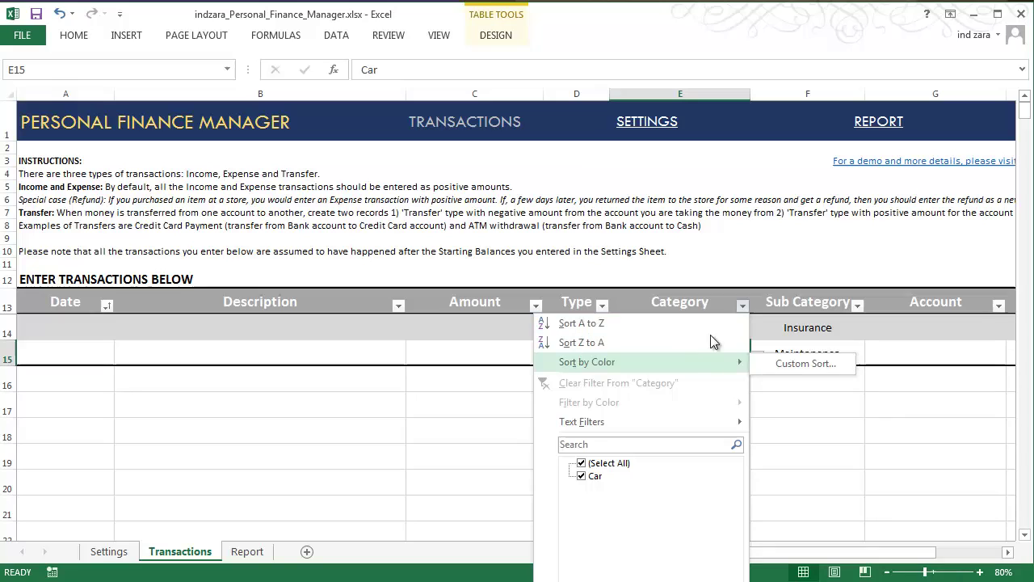
{"action": "left_click", "coordinate": [719, 299]}
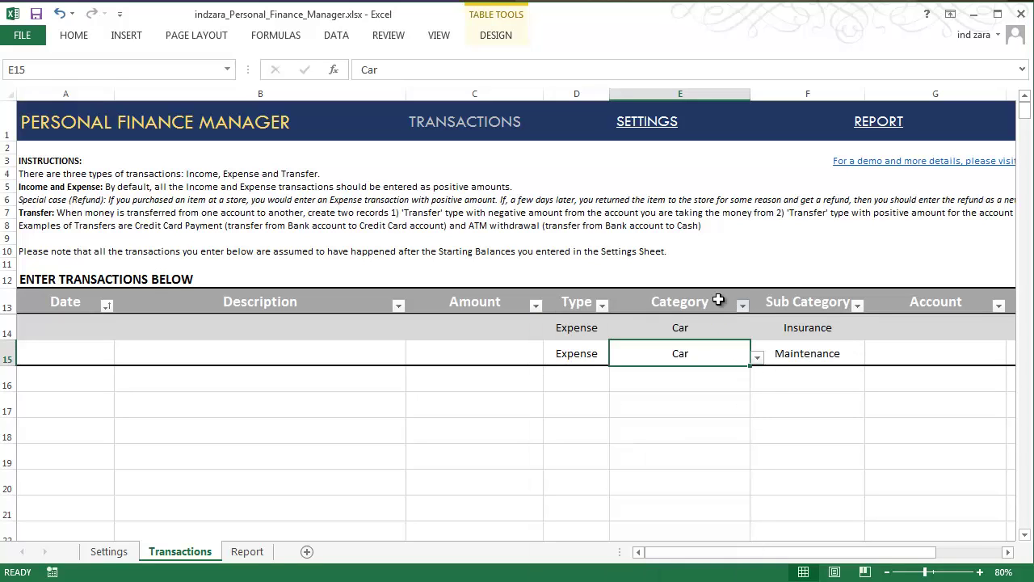
{"action": "left_click", "coordinate": [741, 307]}
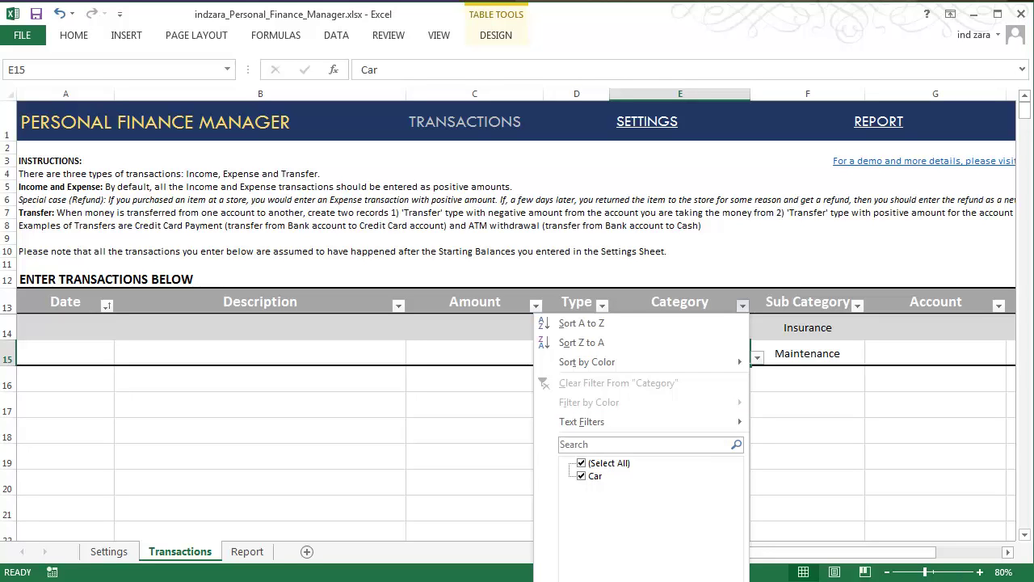
{"action": "key", "text": "Escape"}
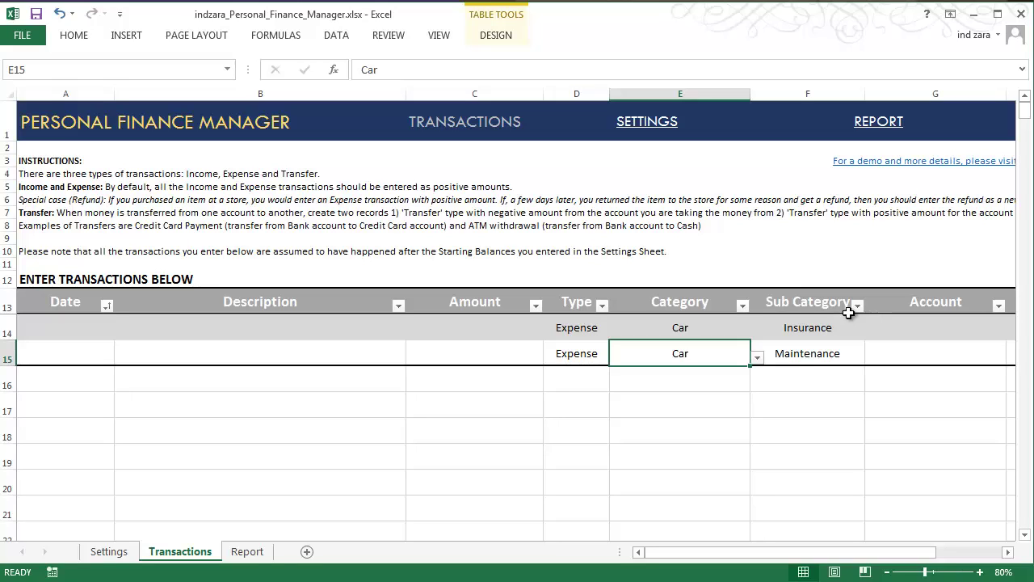
- Check E15's Category choices unchanged, then undo the row 15 entries with Ctrl+Z
{"action": "left_click", "coordinate": [757, 357]}
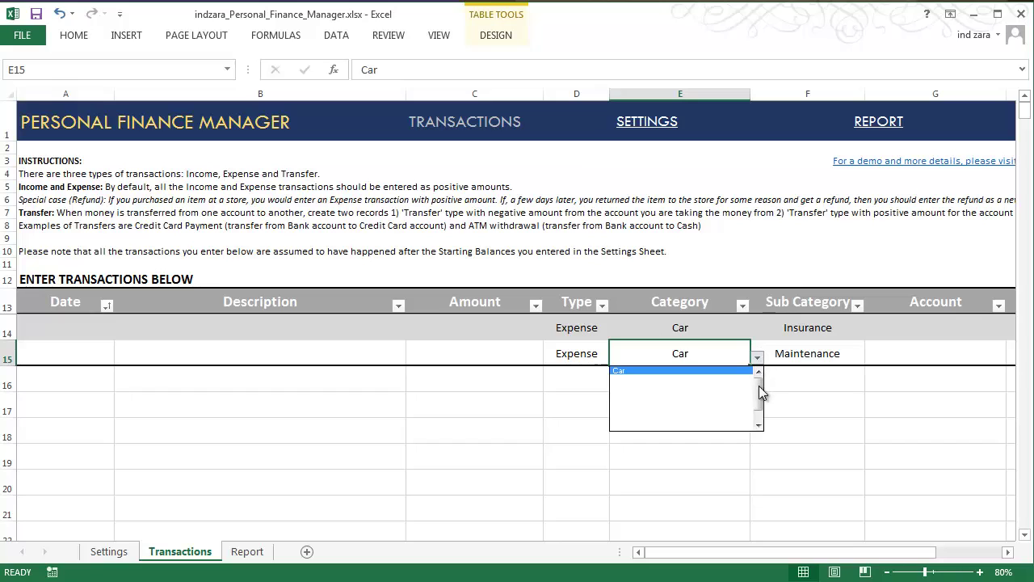
{"action": "left_click", "coordinate": [759, 357]}
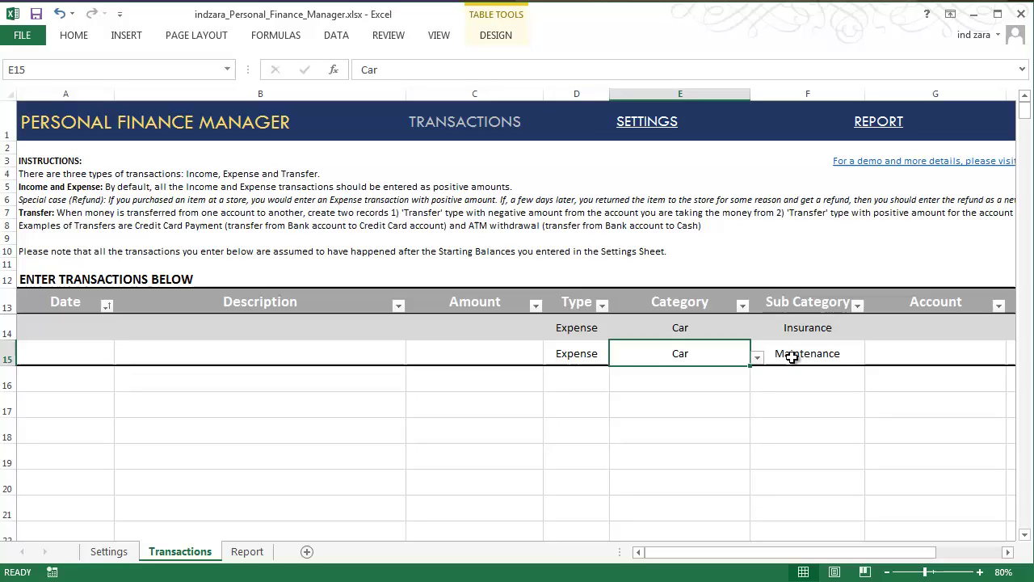
{"action": "key", "text": "ctrl+z"}
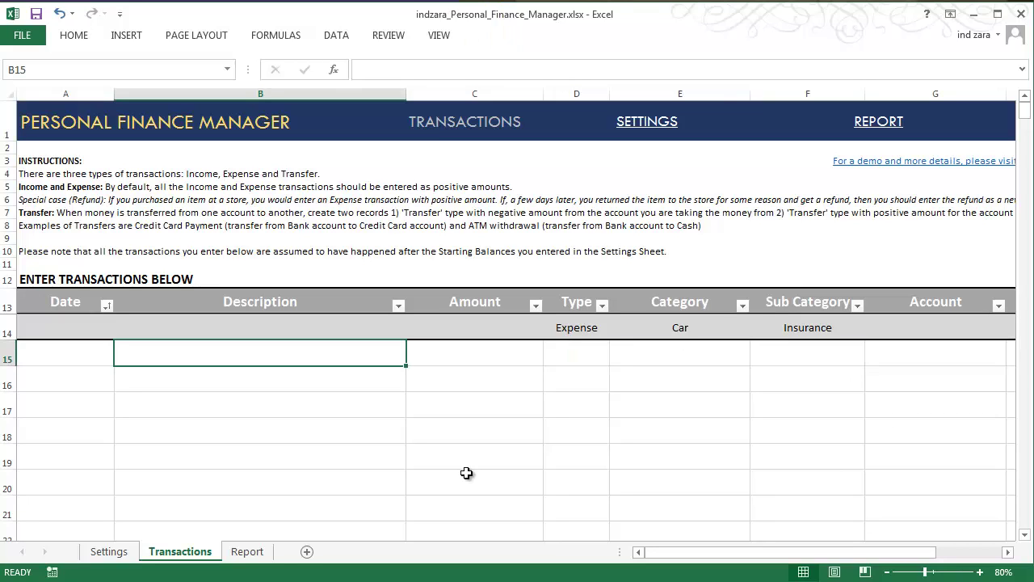
- Enter the date 15-May-2013 in A15, below the row 14 record, and move toward Type
{"action": "left_click", "coordinate": [910, 330]}
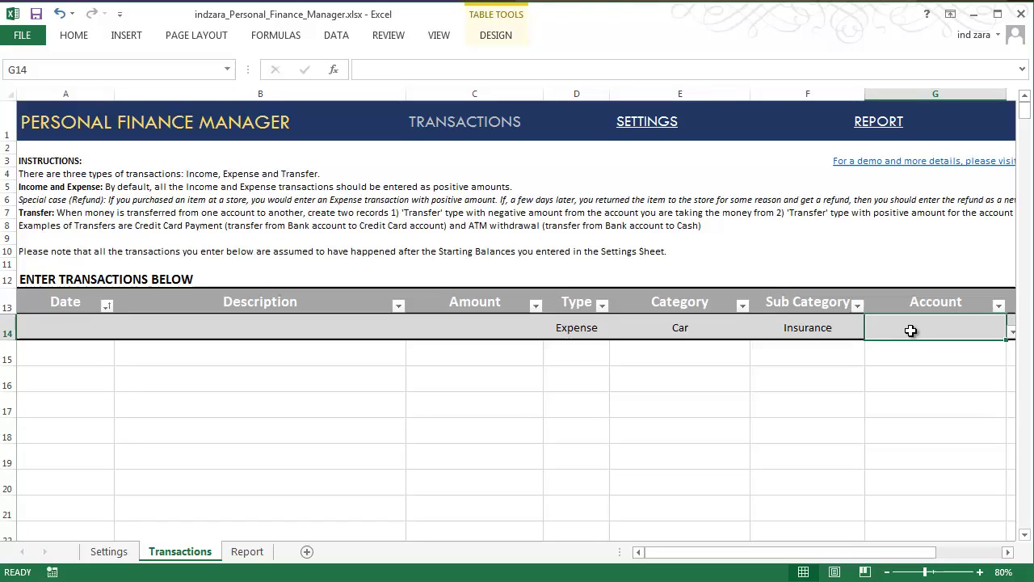
{"action": "key", "text": "Left"}
{"action": "key", "text": "Left"}
{"action": "key", "text": "Left"}
{"action": "key", "text": "Left"}
{"action": "key", "text": "Left"}
{"action": "key", "text": "Left"}
{"action": "key", "text": "Down"}
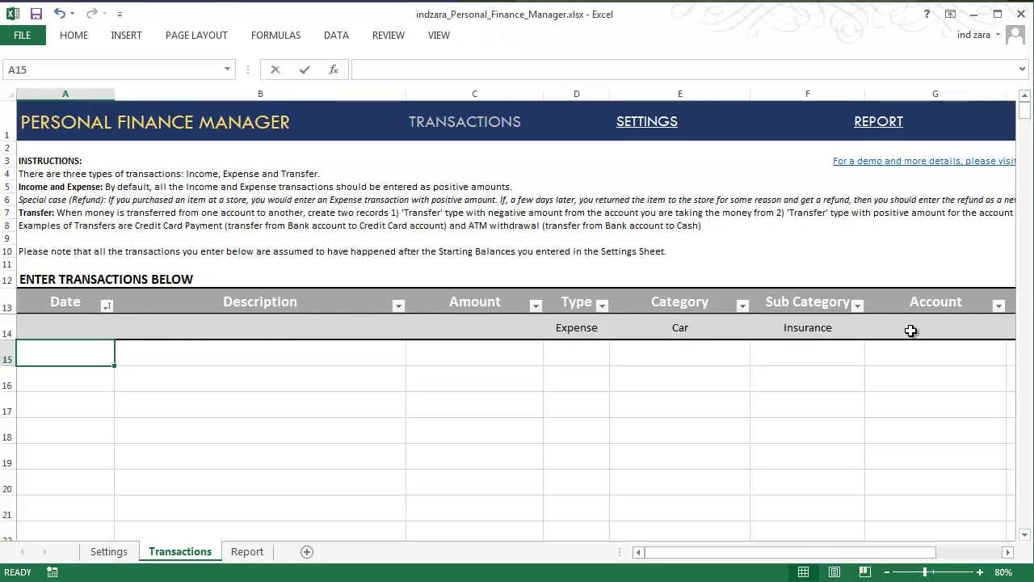
{"action": "type", "text": "15-May-2"}
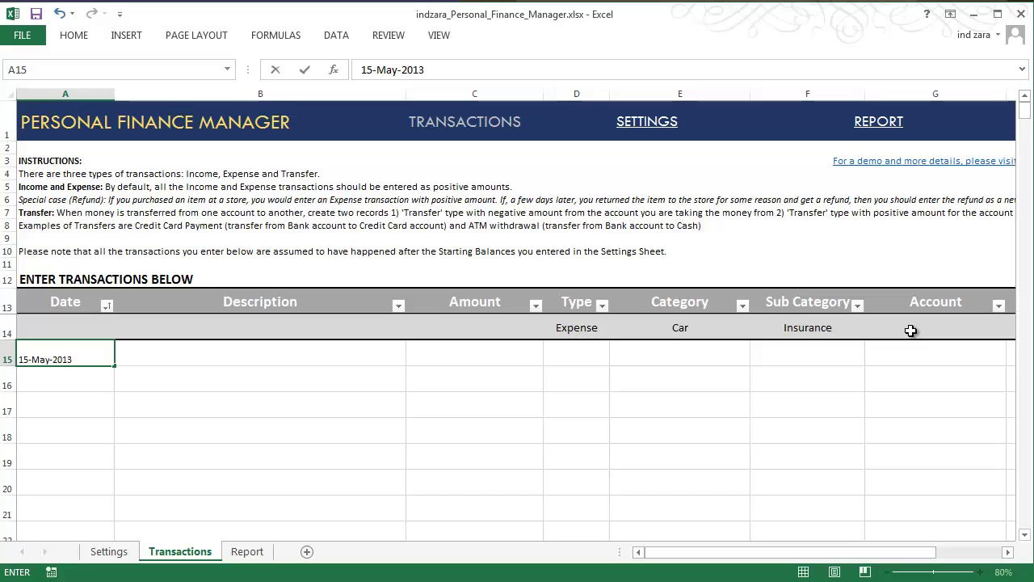
{"action": "type", "text": "013"}
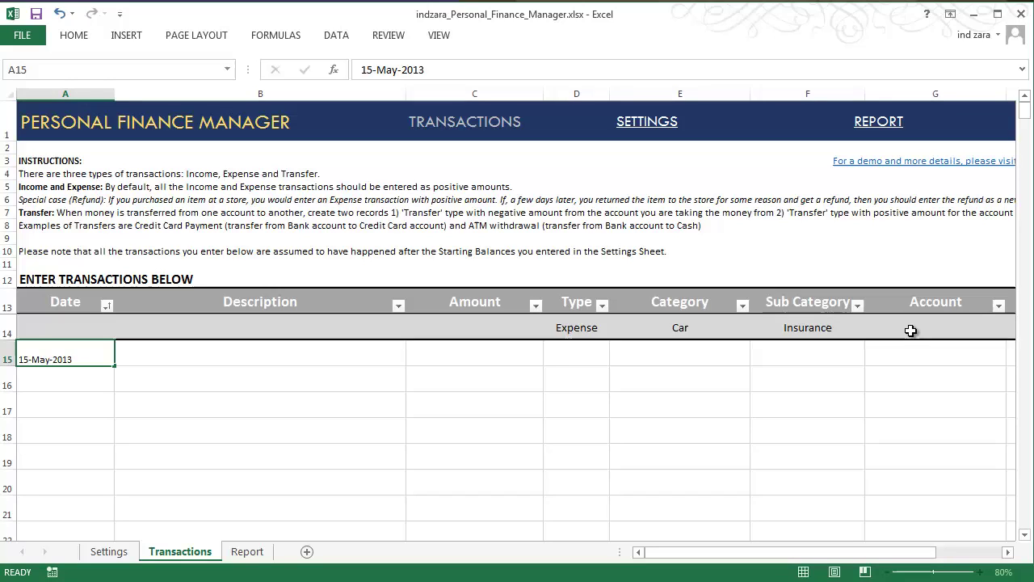
{"action": "key", "text": "Return"}
{"action": "key", "text": "Up"}
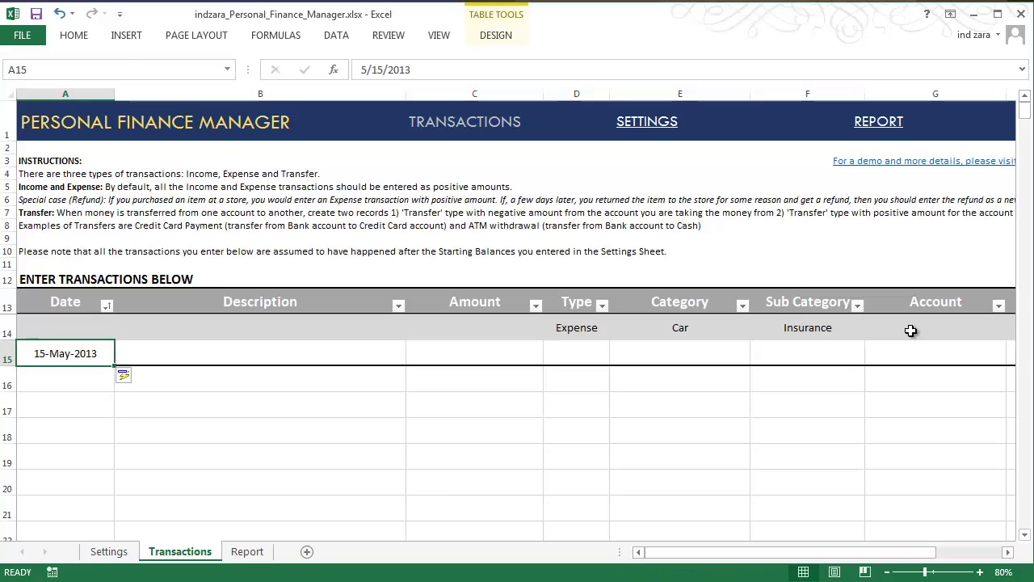
{"action": "key", "text": "Tab"}
{"action": "key", "text": "Tab"}
{"action": "key", "text": "Tab"}
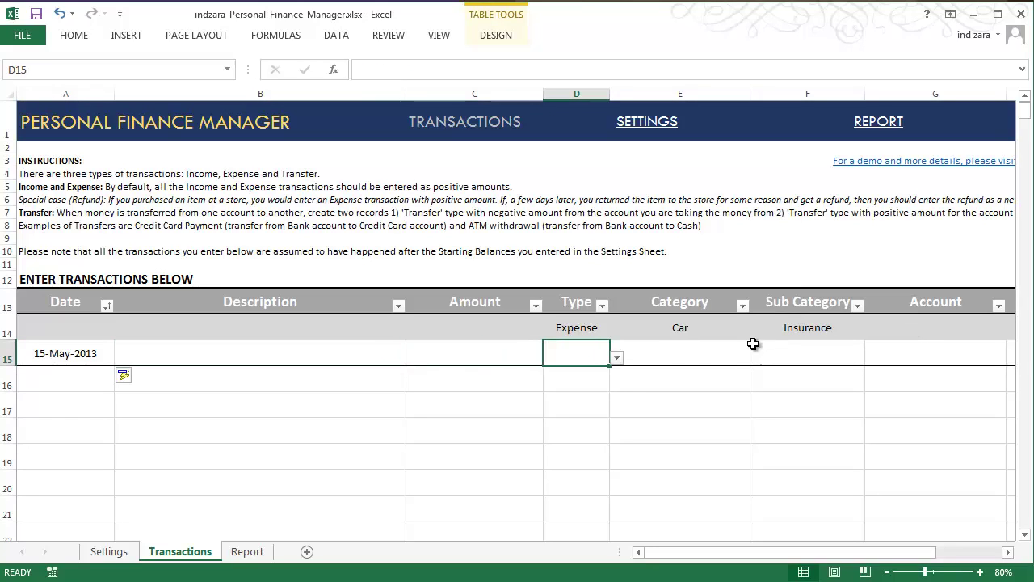
- Set row 15's Type to Expense and Category to Car from their dropdowns
{"action": "left_click", "coordinate": [617, 360]}
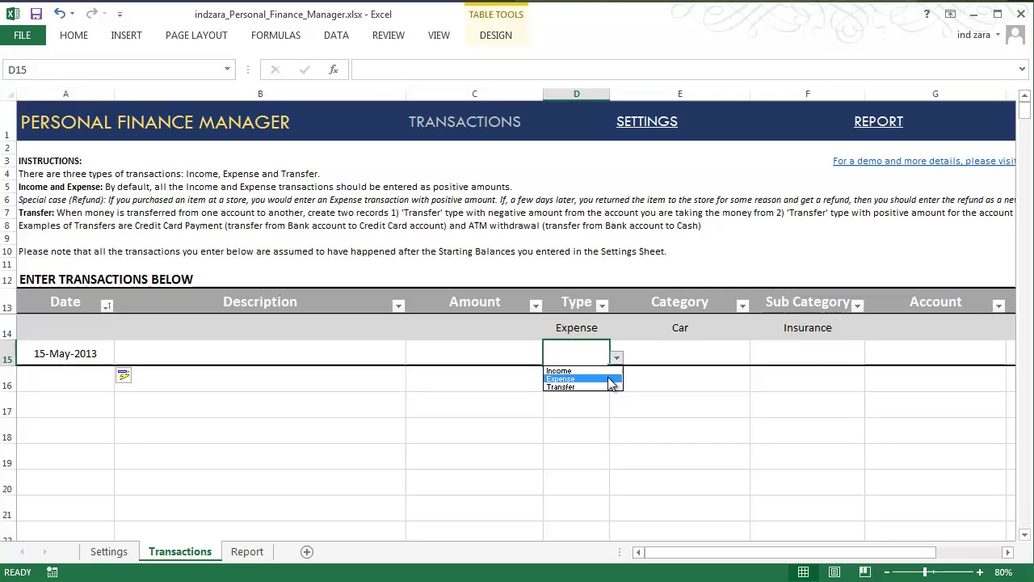
{"action": "left_click", "coordinate": [608, 378]}
{"action": "left_click", "coordinate": [713, 348]}
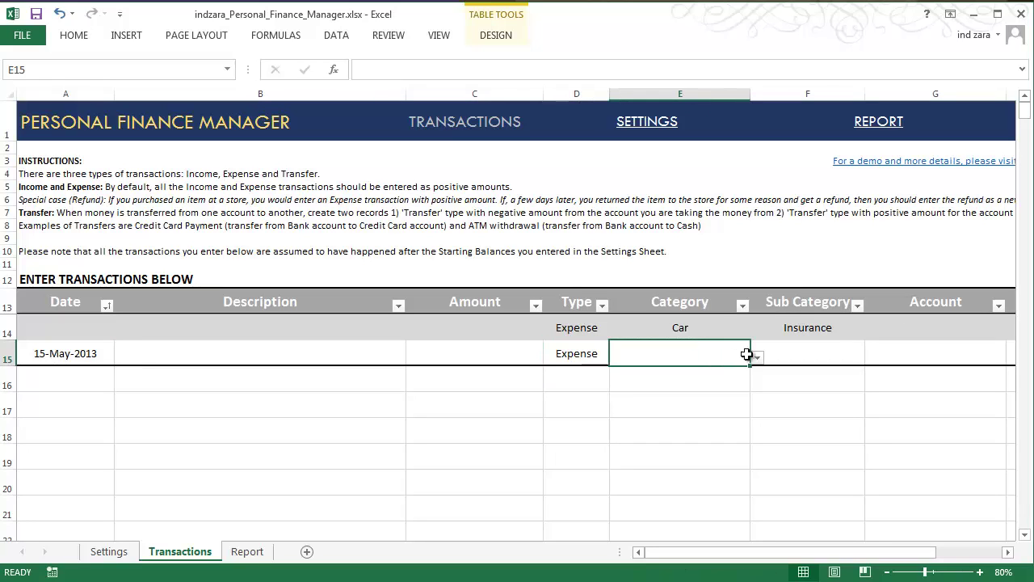
{"action": "left_click", "coordinate": [757, 357]}
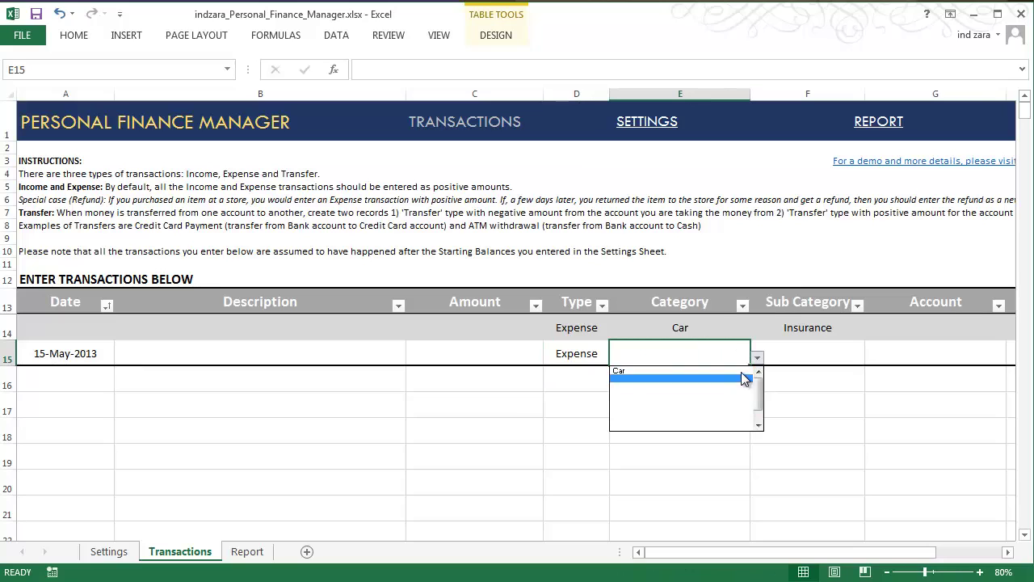
{"action": "left_click", "coordinate": [741, 371]}
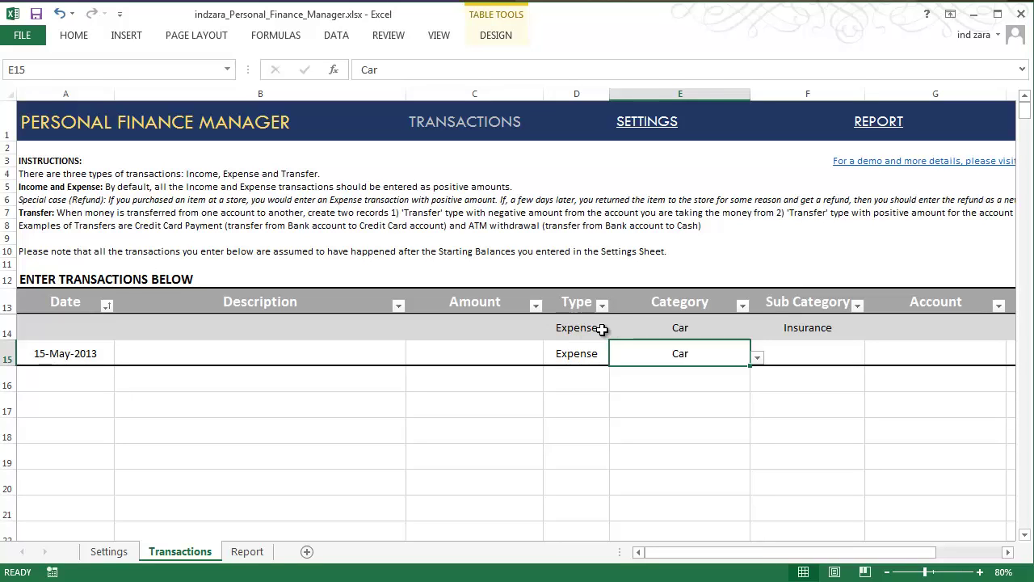
{"action": "left_click", "coordinate": [602, 328]}
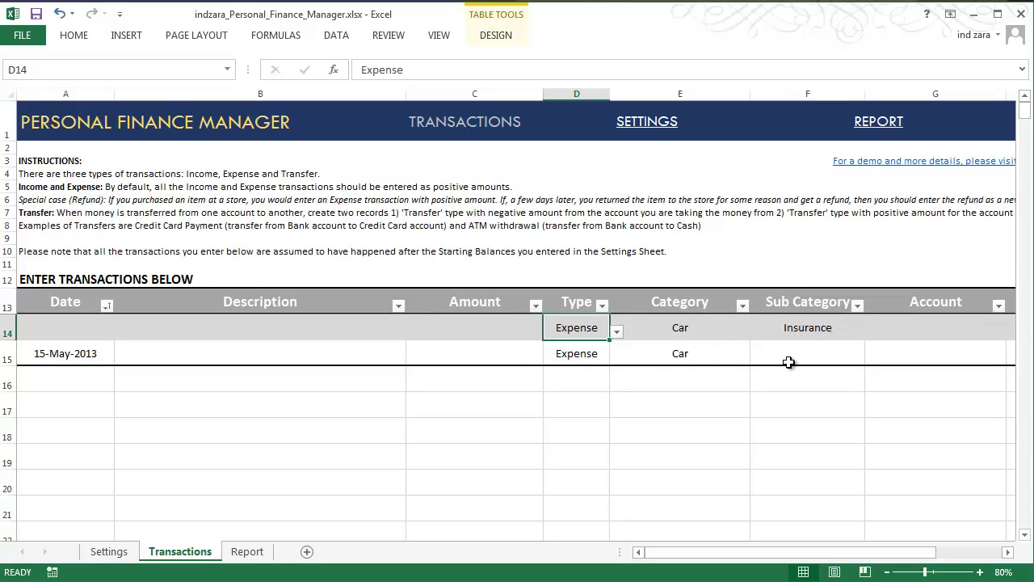
- Step from A15 through row 14's Account and Comments cells, then show the Settings sheet with Ctrl+Page Up
{"action": "left_click", "coordinate": [78, 358]}
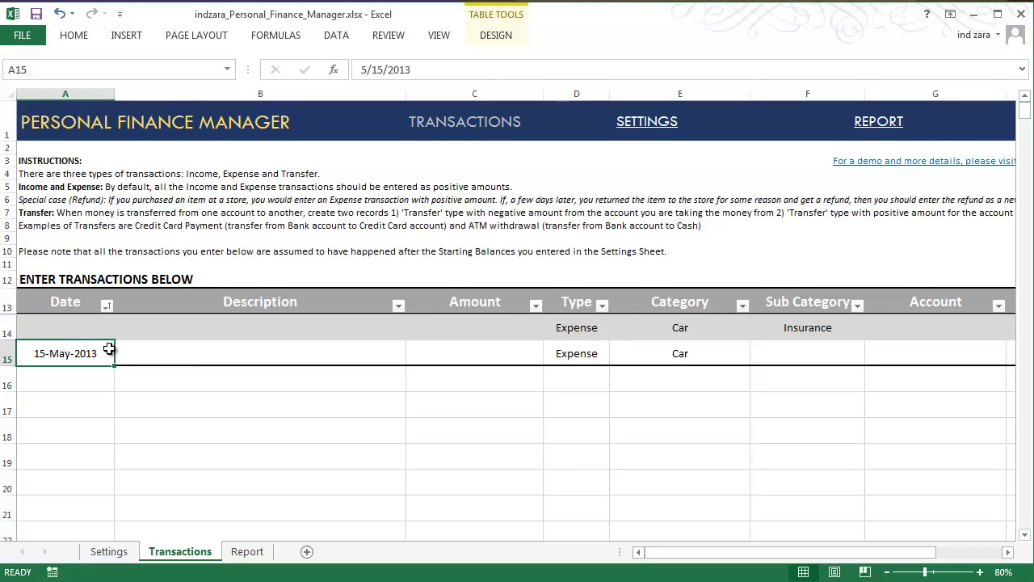
{"action": "left_click", "coordinate": [902, 333]}
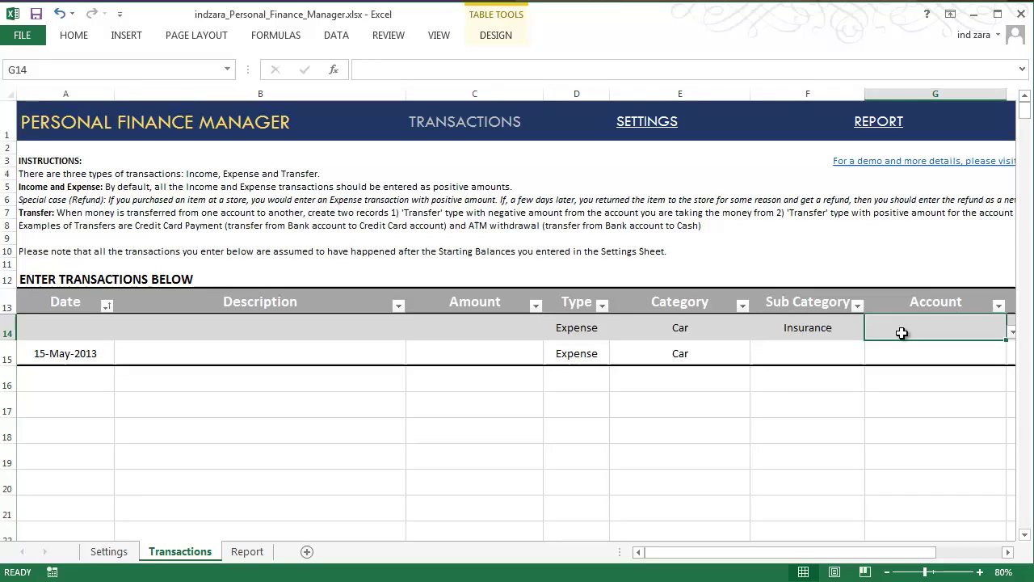
{"action": "key", "text": "Tab"}
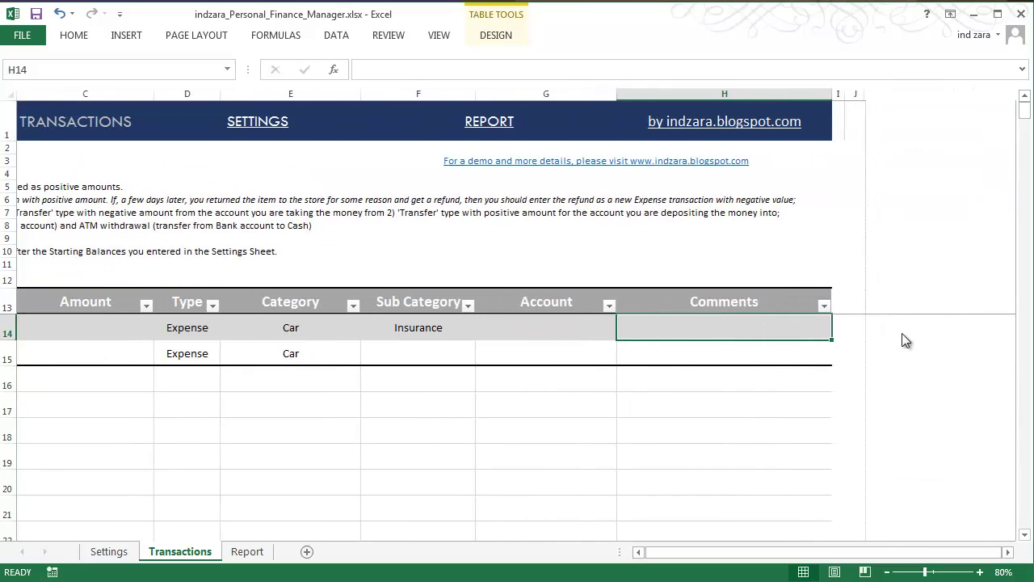
{"action": "key", "text": "Tab"}
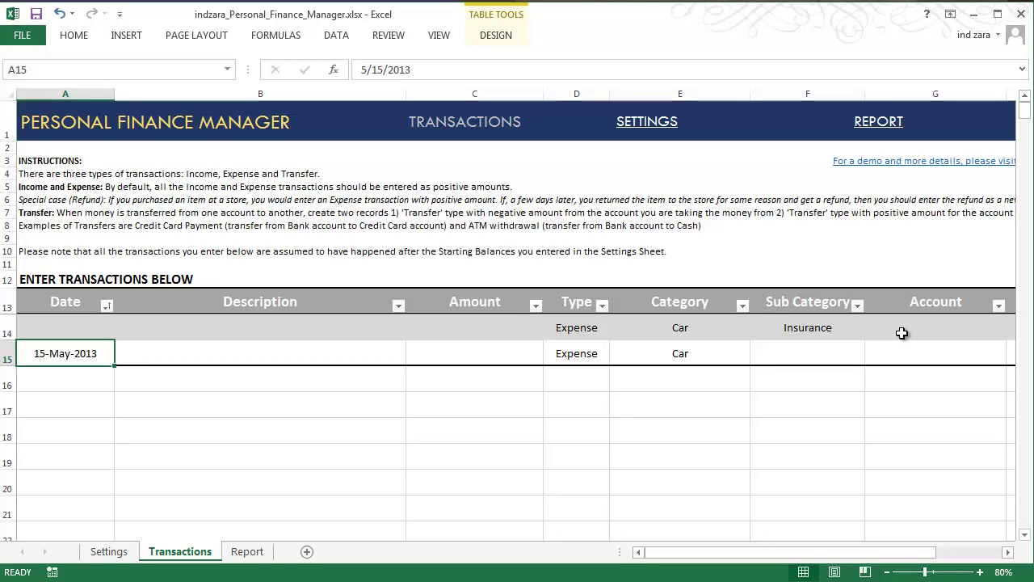
{"action": "key", "text": "ctrl+Page_Up"}
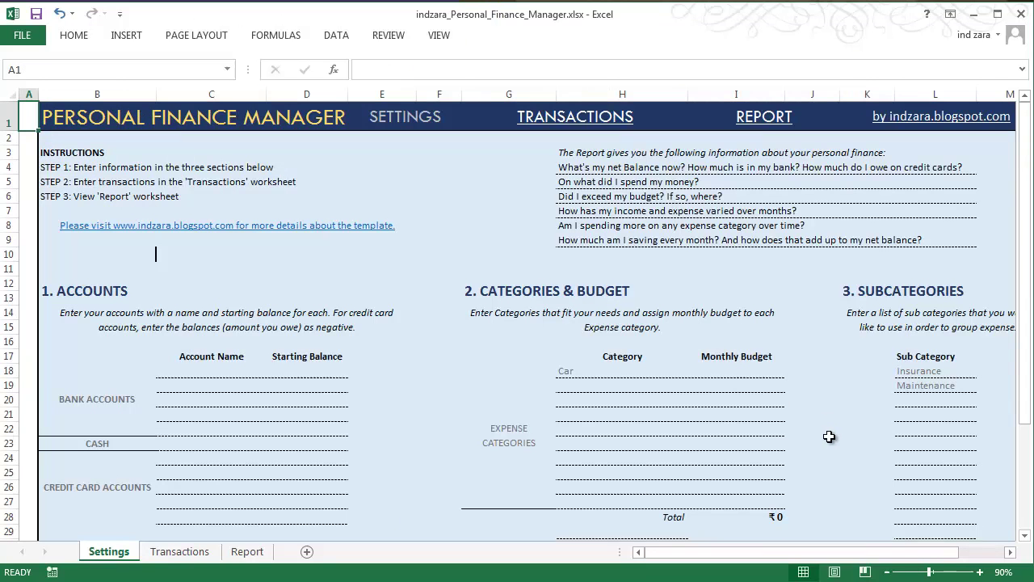